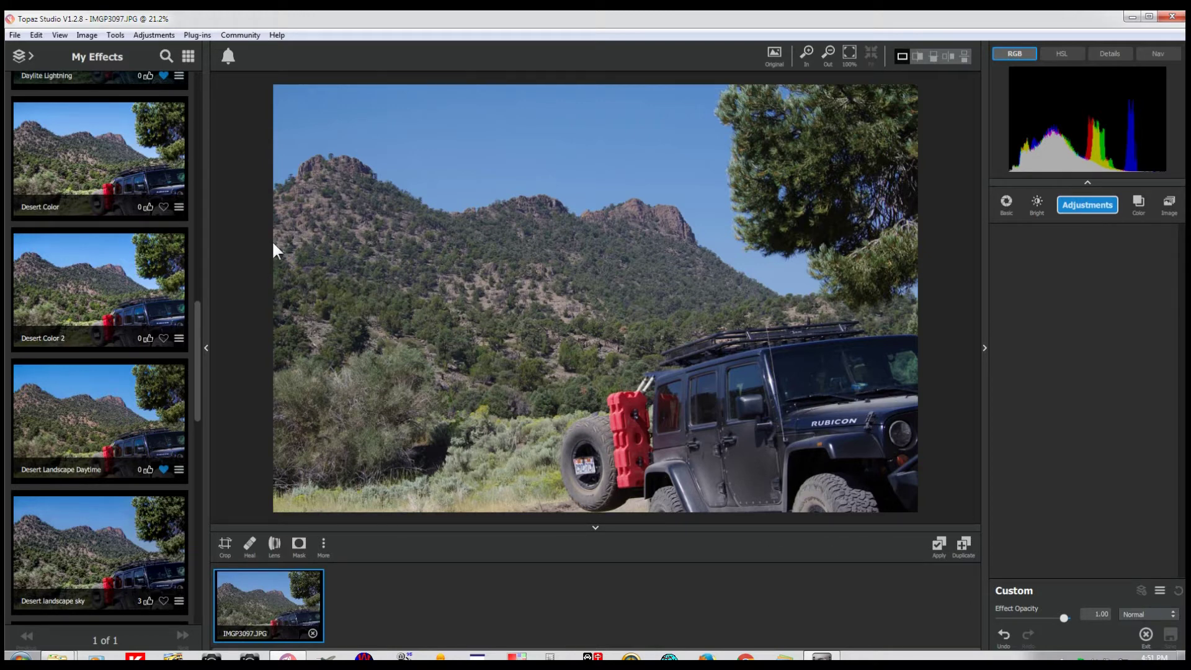
Apply the Desert Color 2 effect to the Jeep landscape photo
left_click(116, 287)
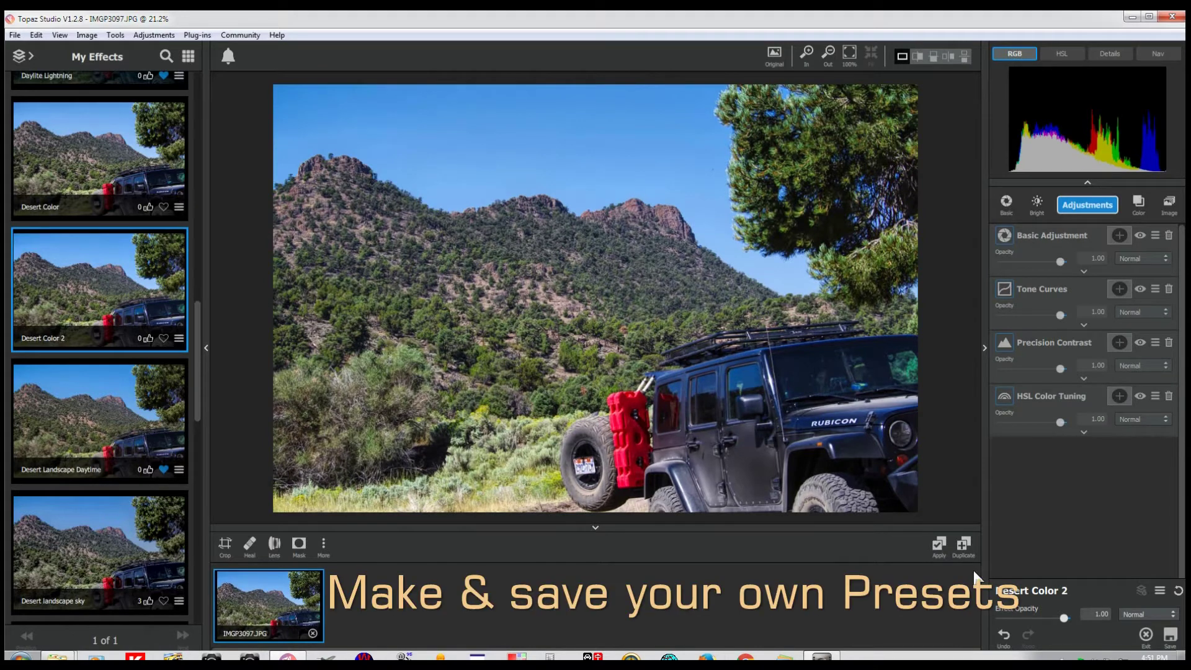
left_click(873, 443)
left_click(869, 442)
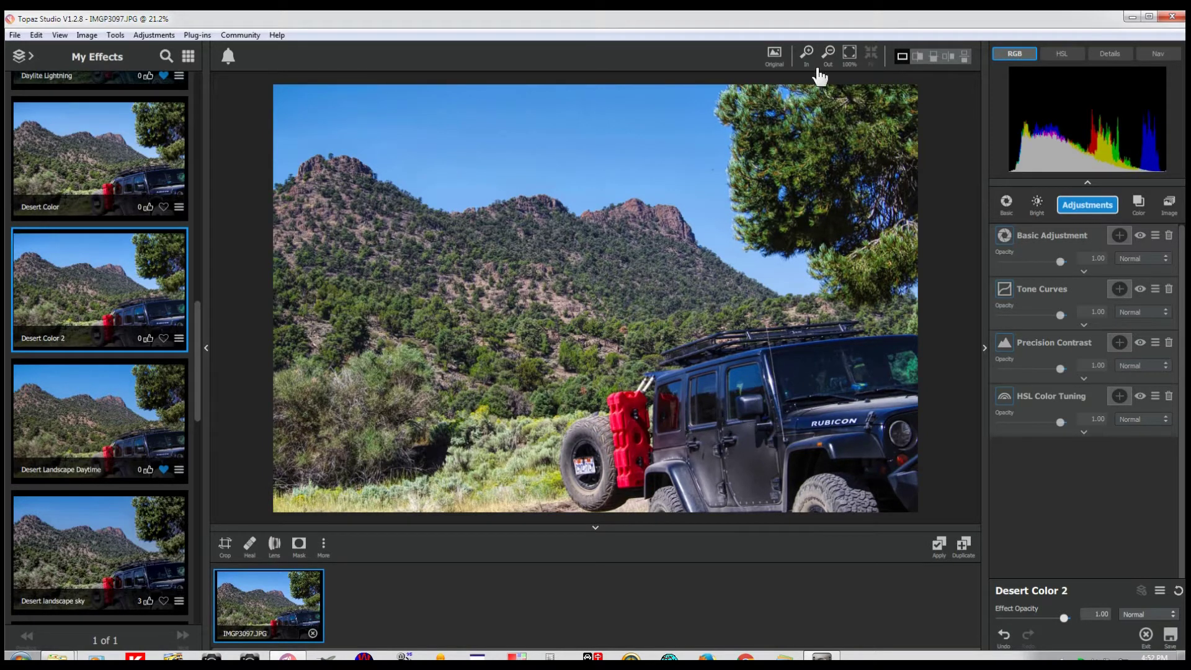
Examine the Jeep's paint up close, comparing the blue cast in the edited photo with the original image
left_click(807, 55)
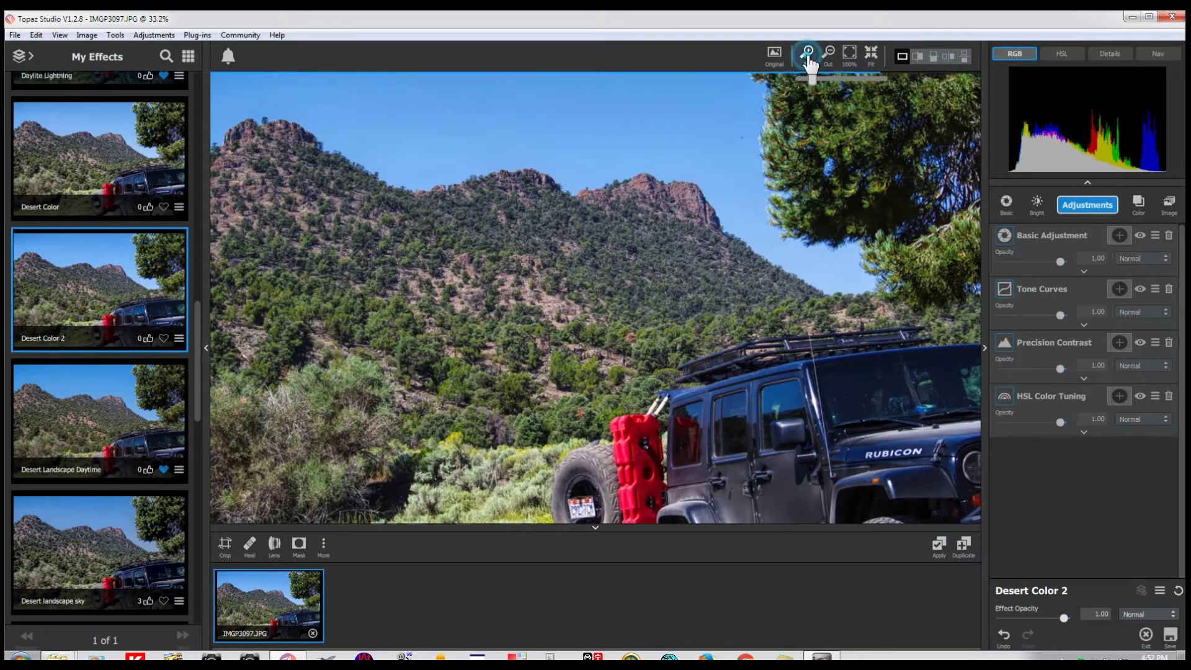
left_click(807, 55)
left_click(807, 55)
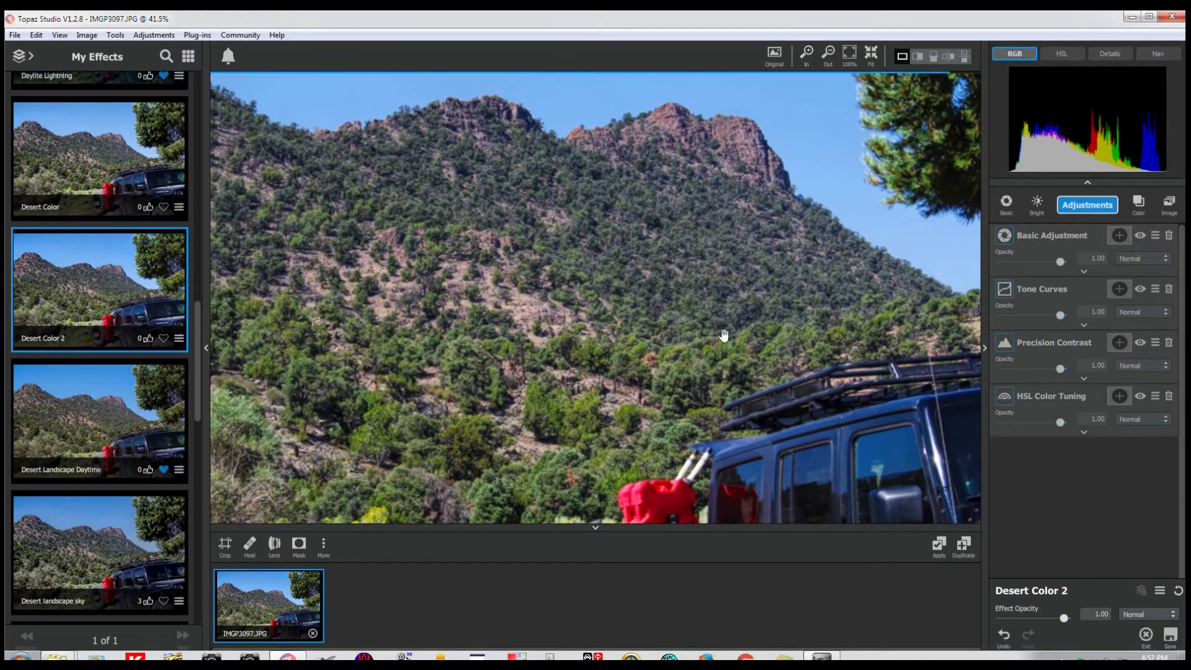
left_click_drag(677, 325, 381, 132)
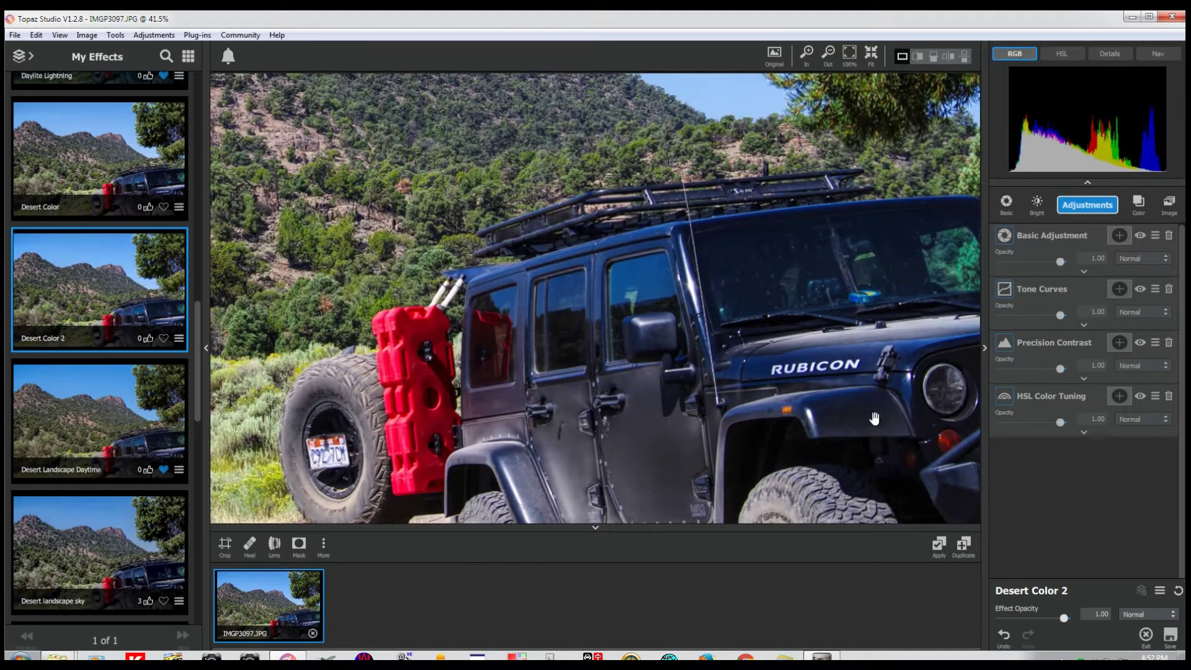
left_click_drag(855, 410, 887, 424)
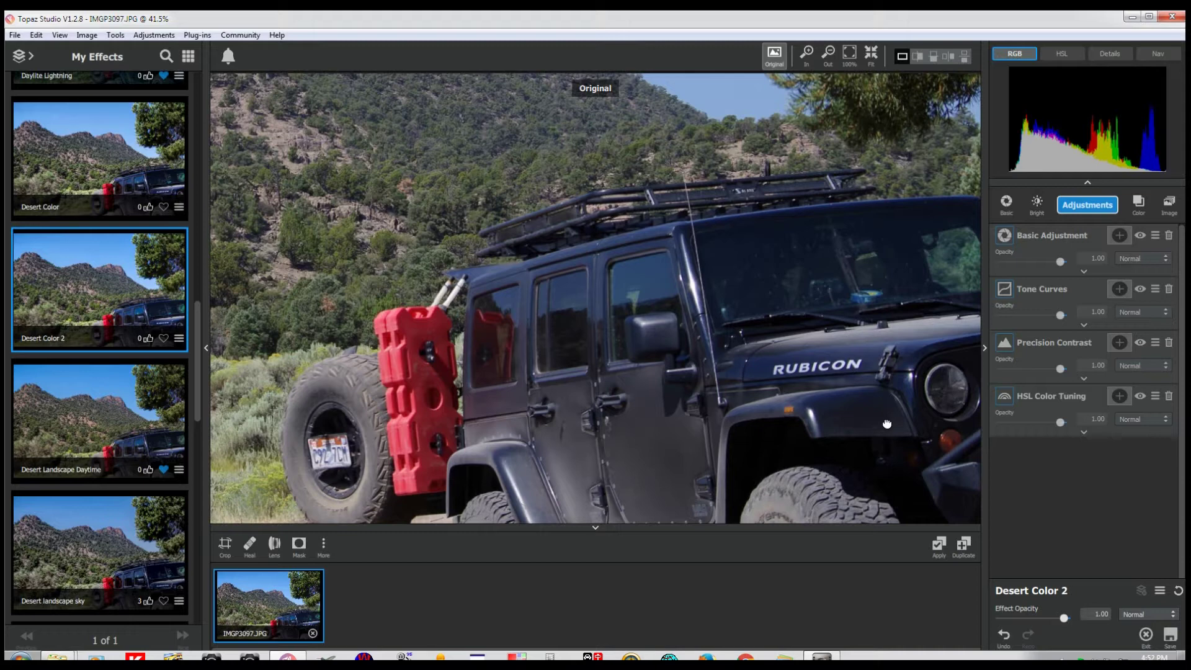
left_click_drag(887, 424, 721, 353)
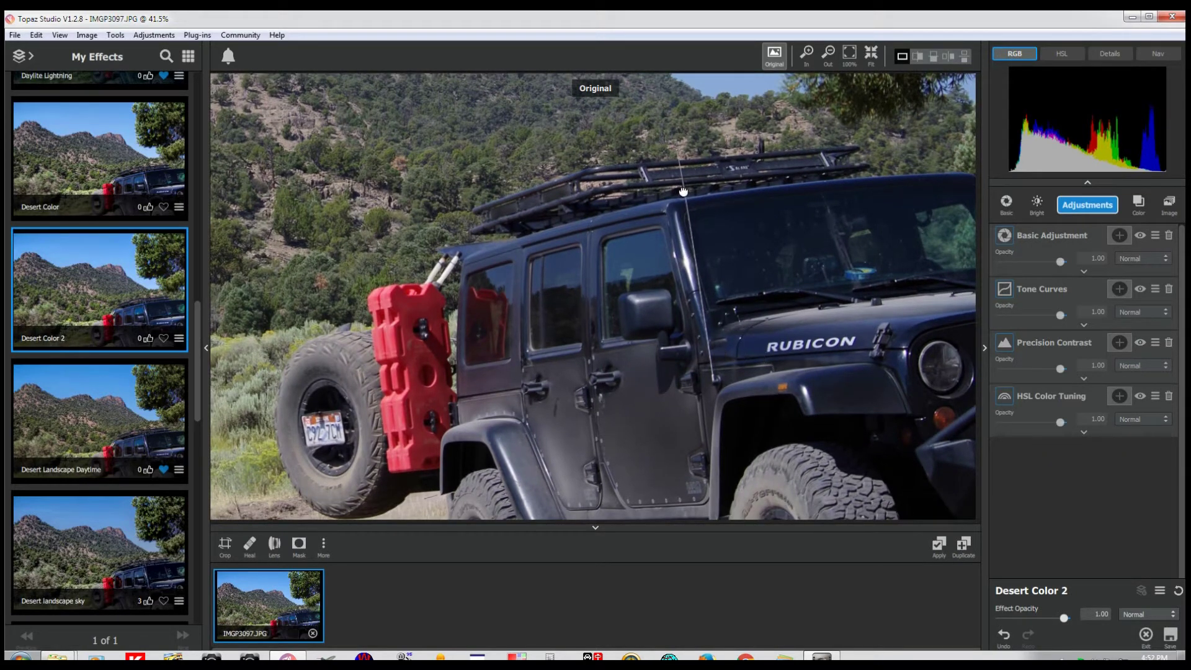
left_click(801, 343)
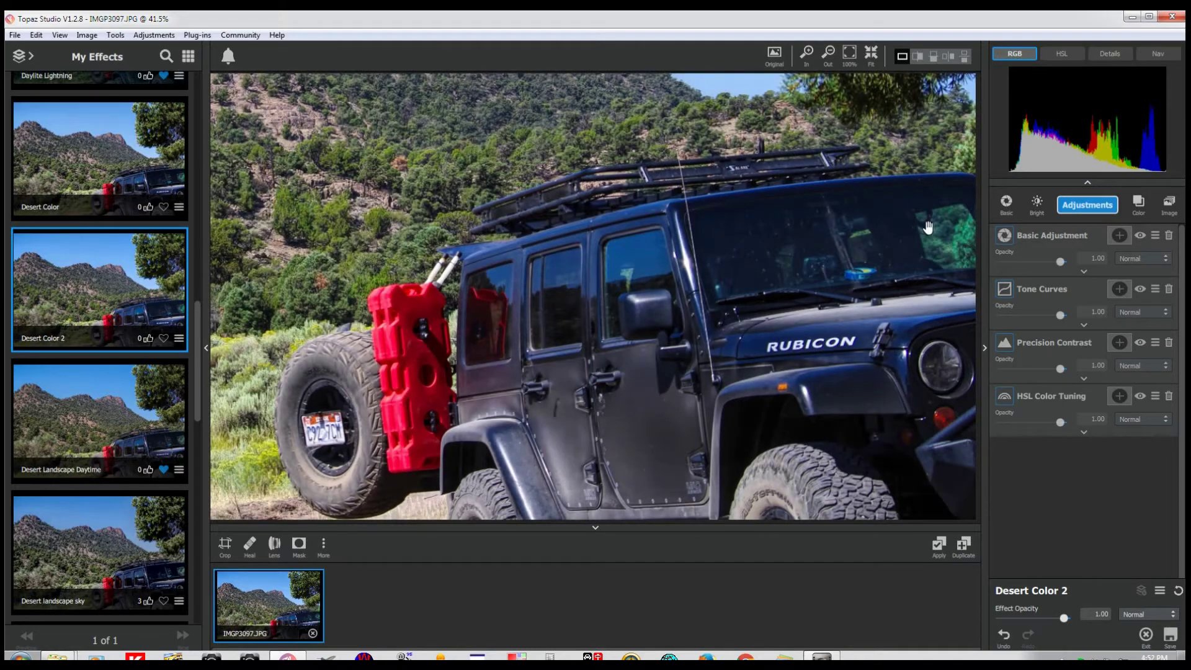
mouse_move(836, 73)
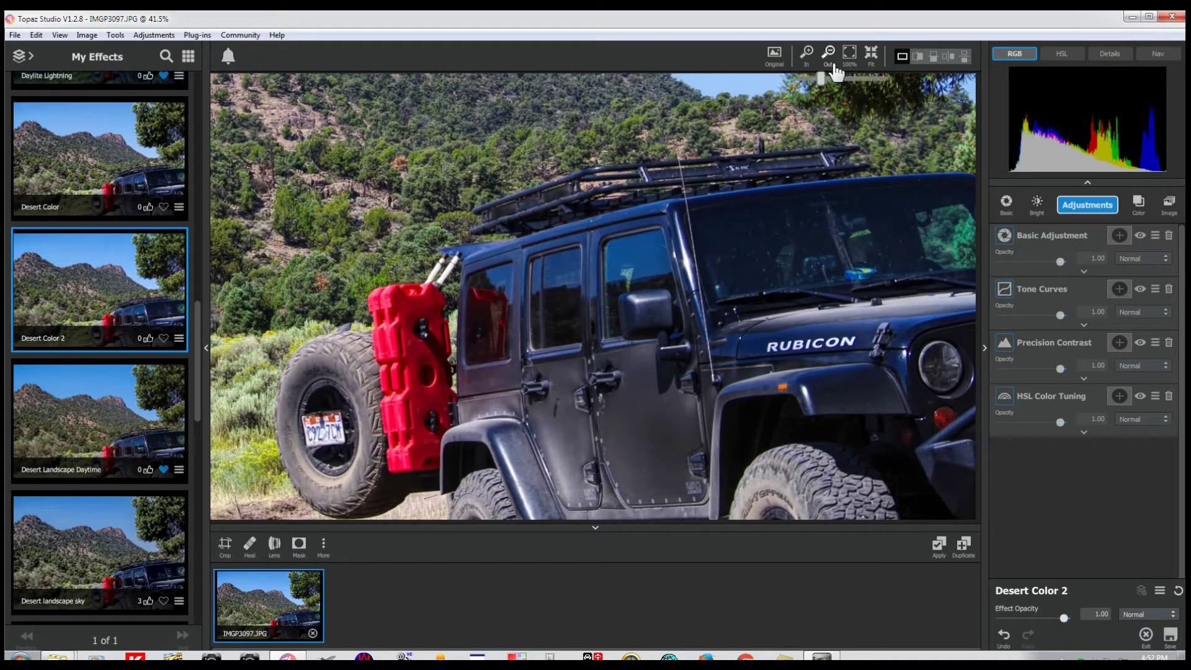
Expand the HSL Color Tuning adjustment's settings and select its blue color range
left_click(1082, 435)
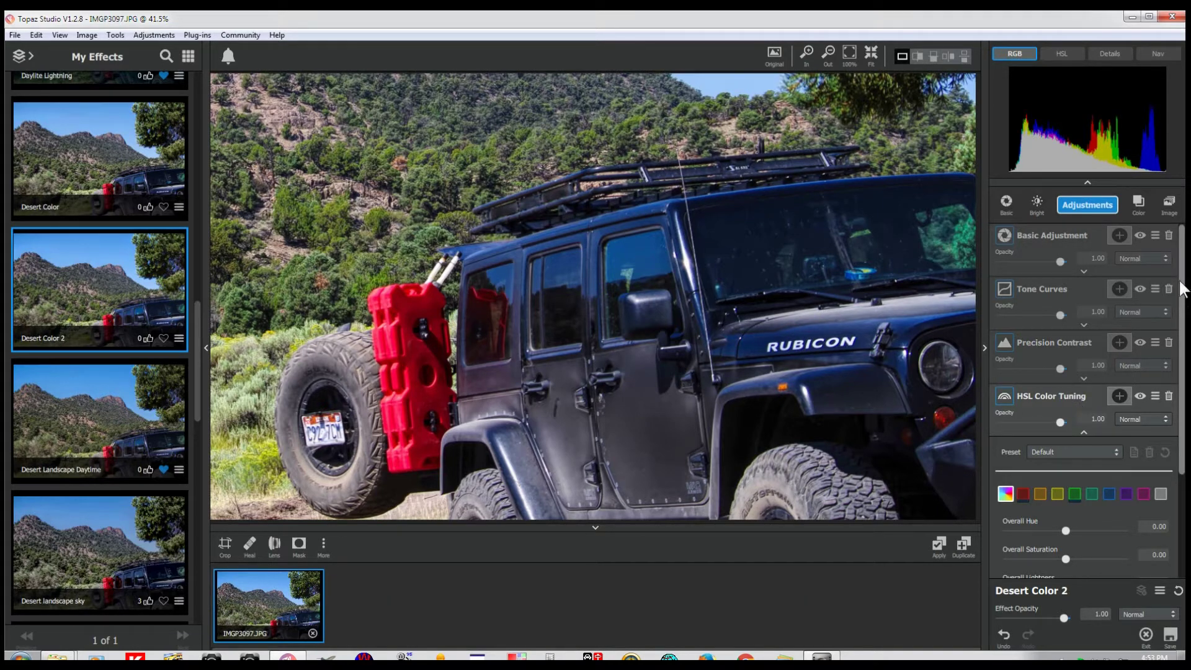
left_click_drag(1182, 288, 1185, 453)
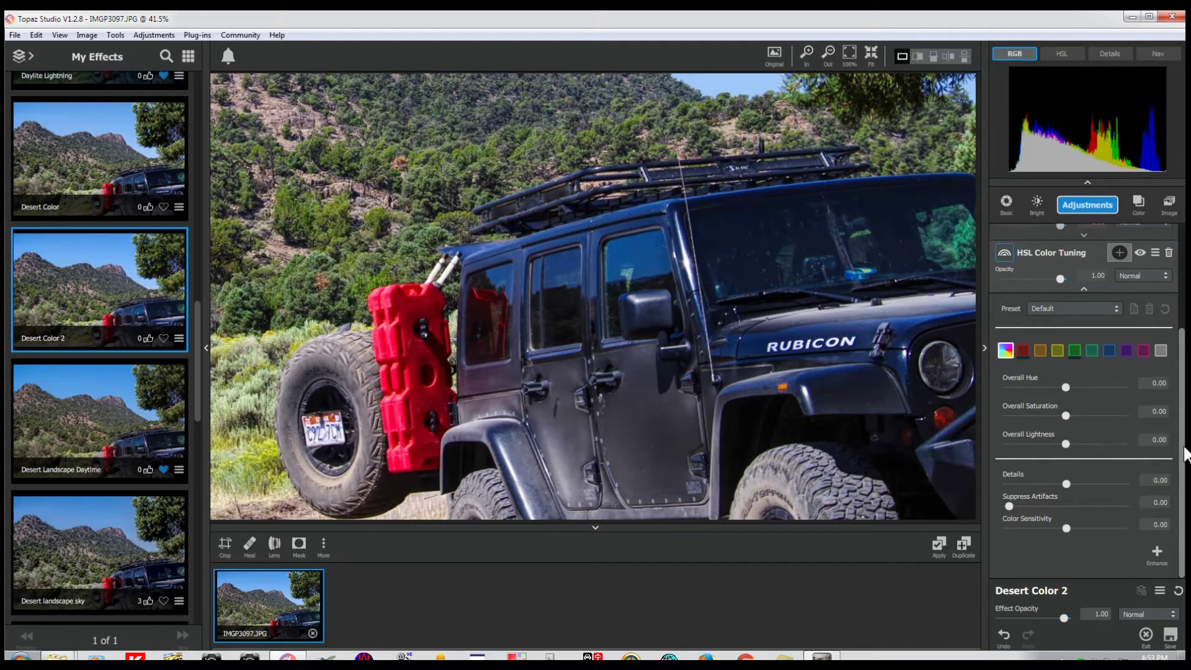
left_click(1111, 353)
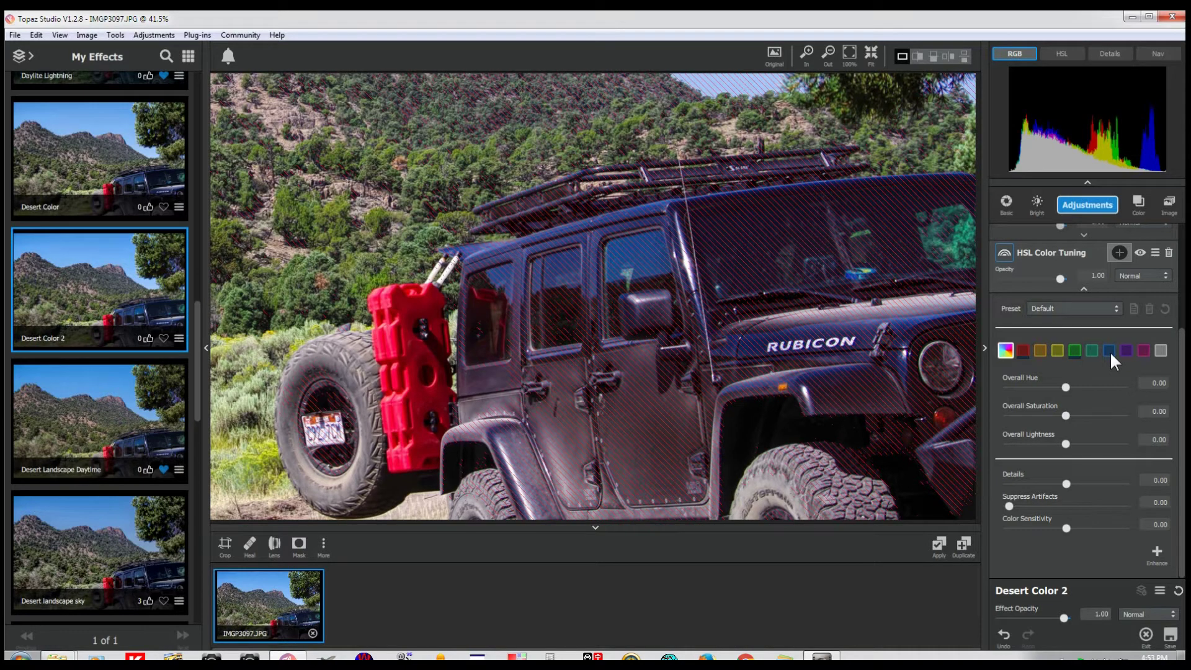
left_click(1105, 351)
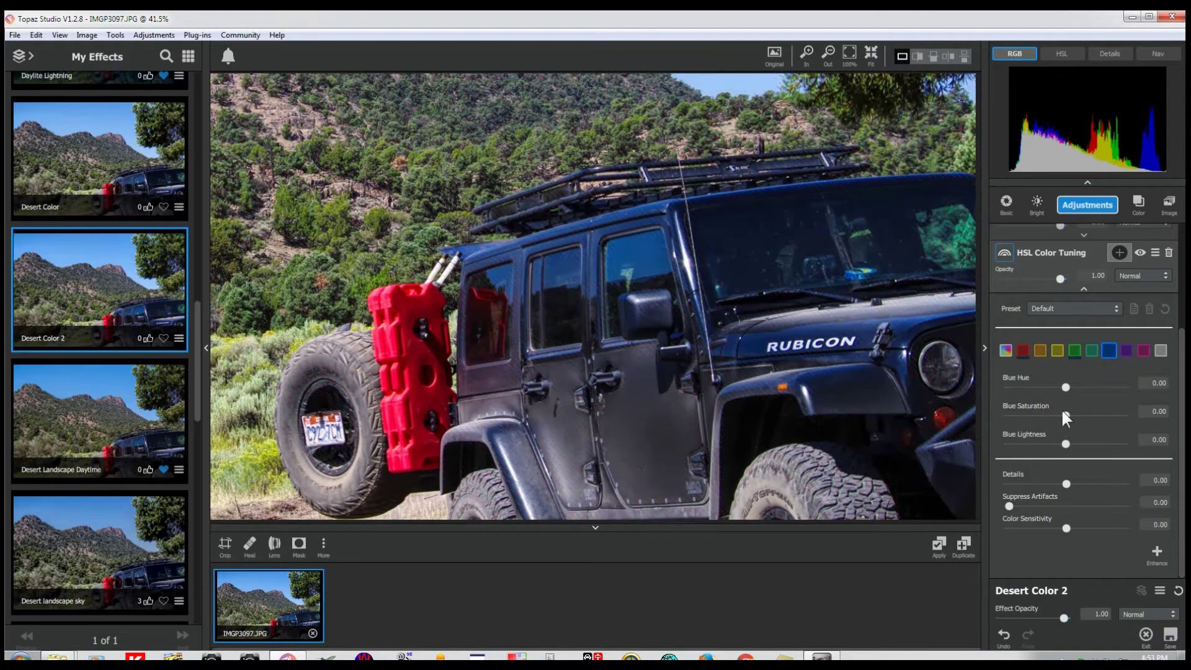
Try a Blue Saturation of -0.87 on the whole photo, then reset it to 0.00
left_click_drag(1064, 413, 1014, 414)
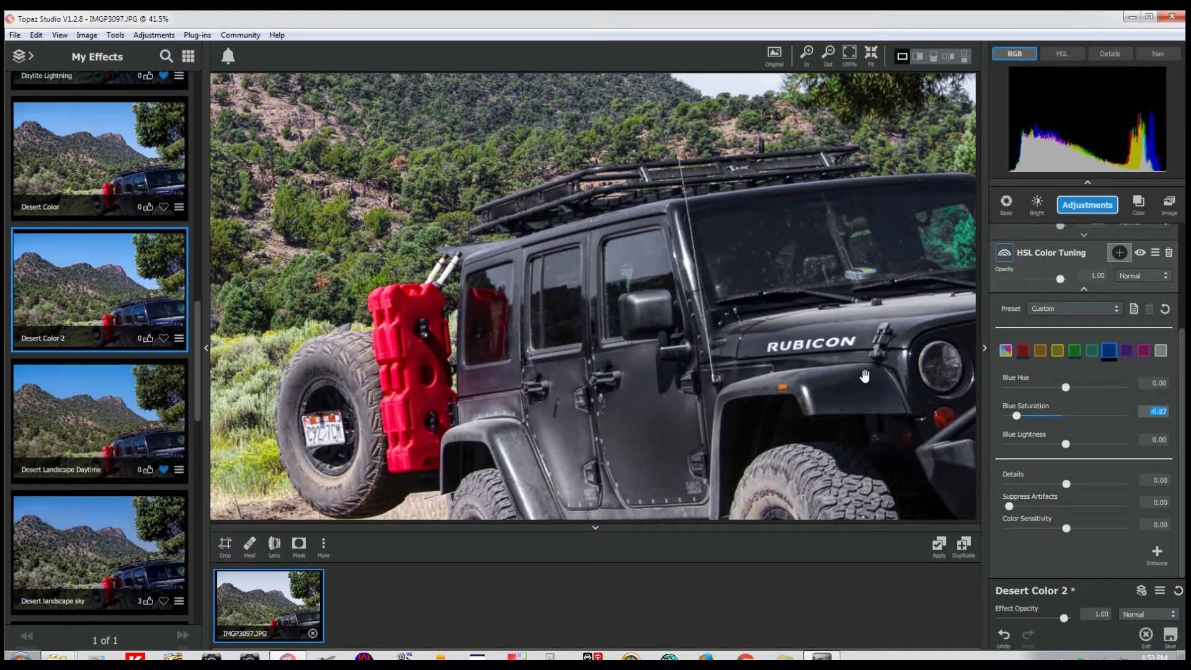
left_click(871, 55)
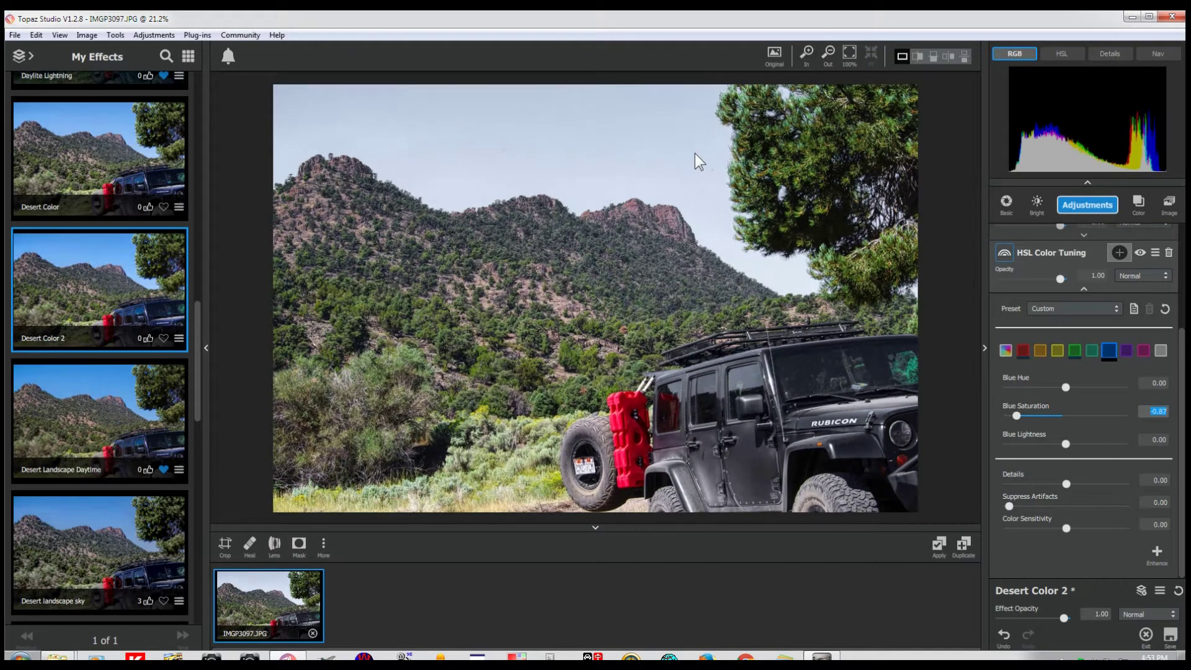
left_click(951, 417)
left_click(691, 237)
type("0.00")
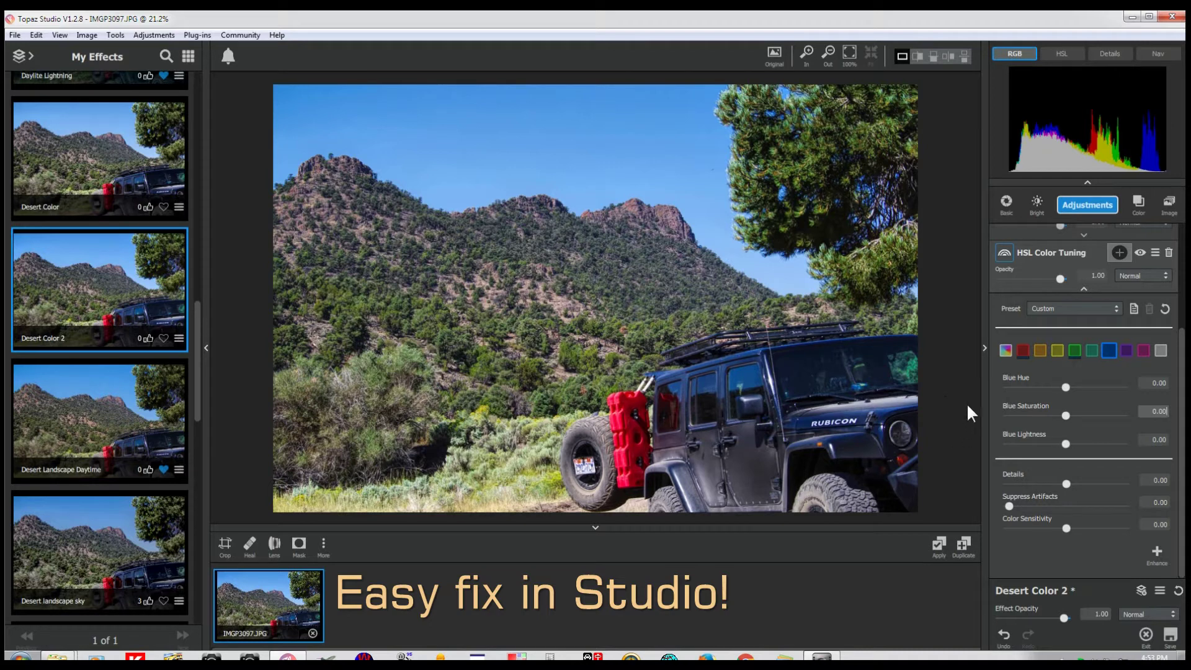
Add a mask to the HSL Color Tuning adjustment and set its mask brush to radius 0.13 and softness 0.40
left_click(1120, 253)
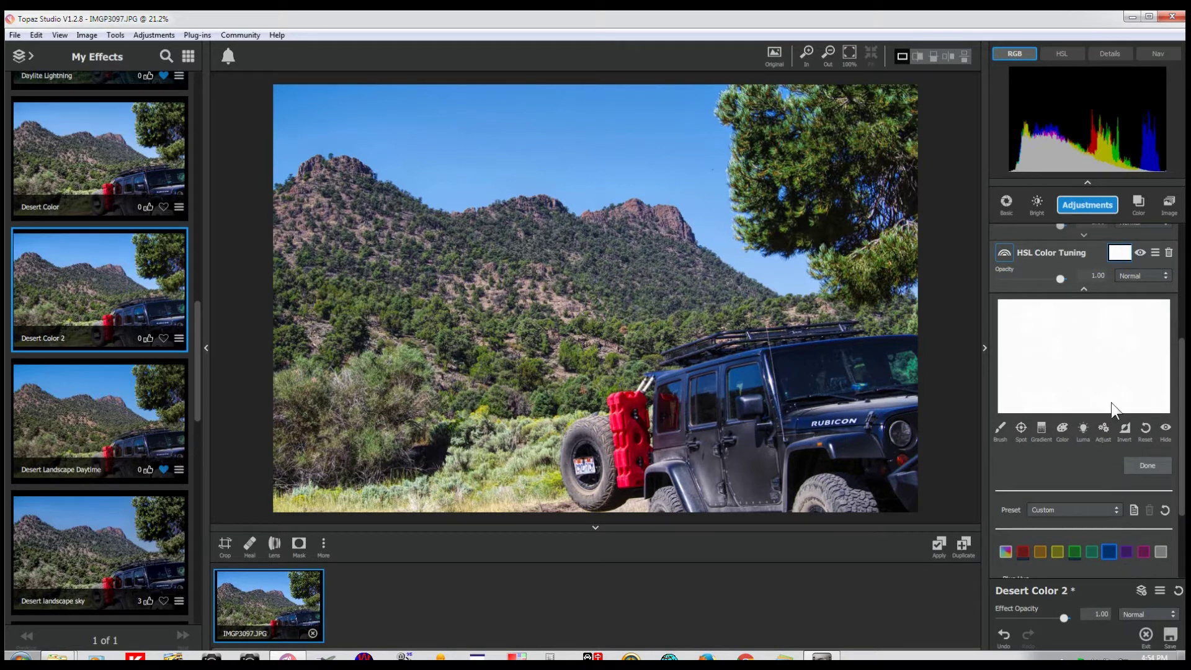
left_click(1087, 211)
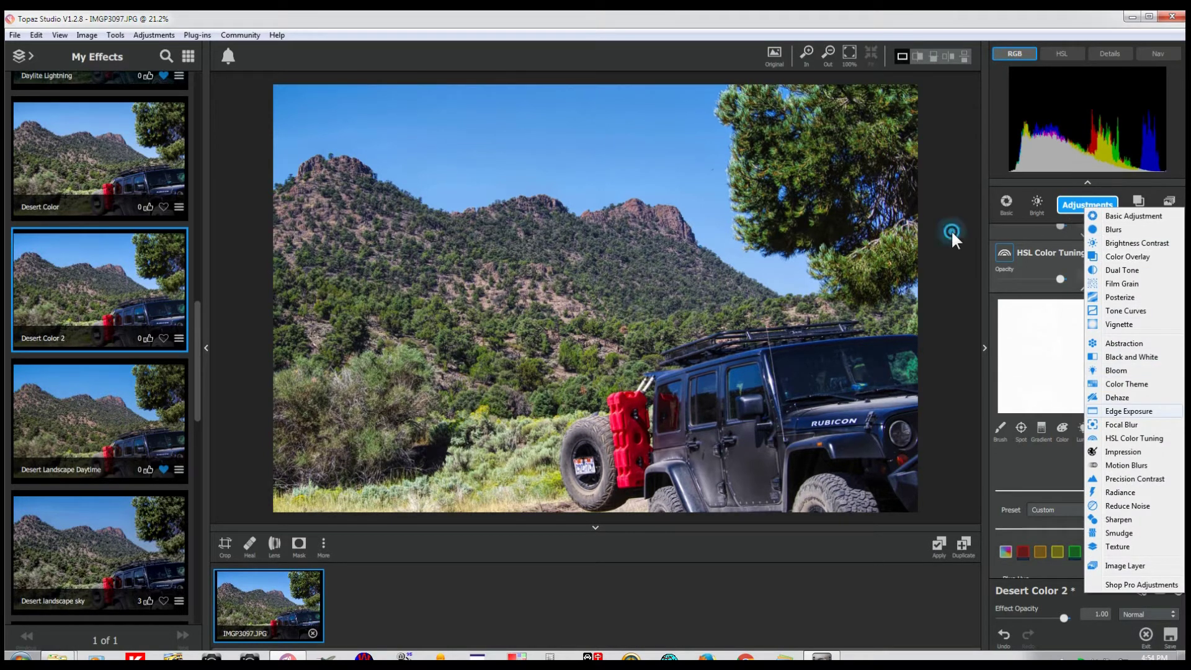
left_click(952, 292)
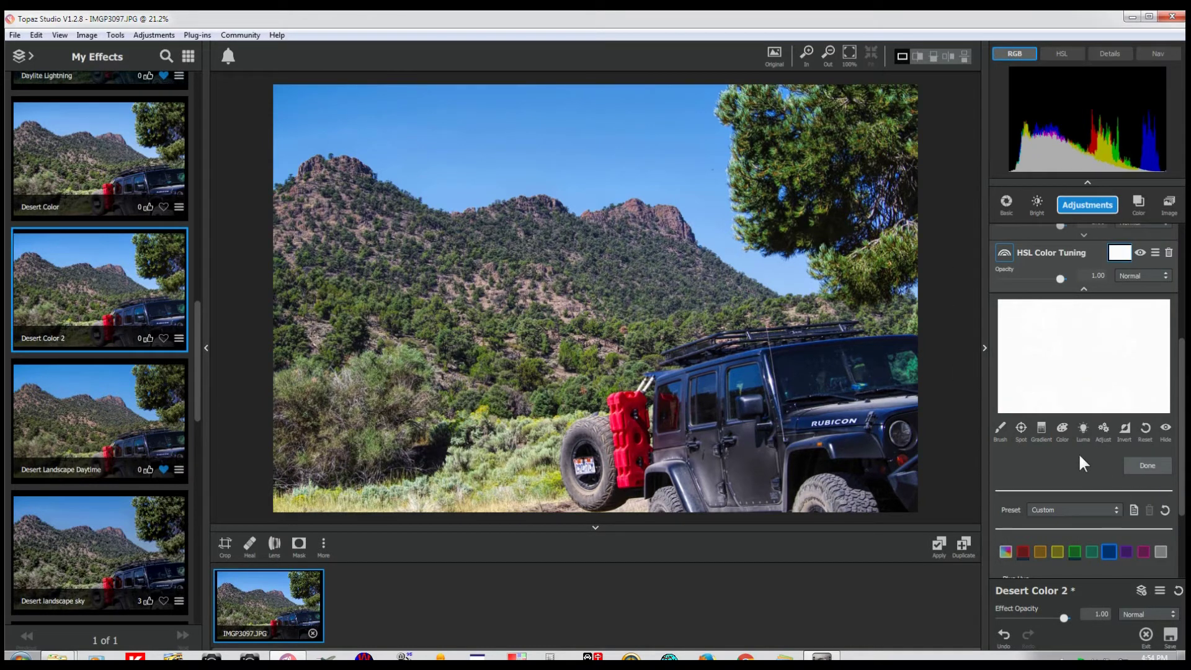
left_click(1182, 369)
left_click_drag(1186, 391, 1187, 333)
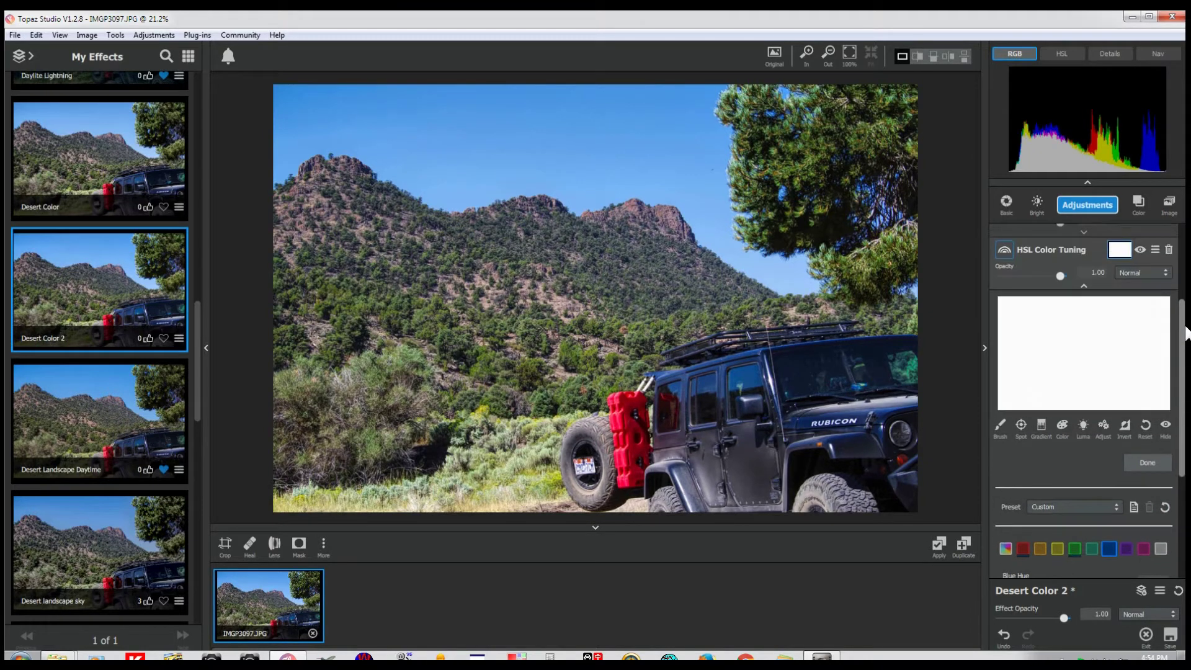
left_click(1001, 427)
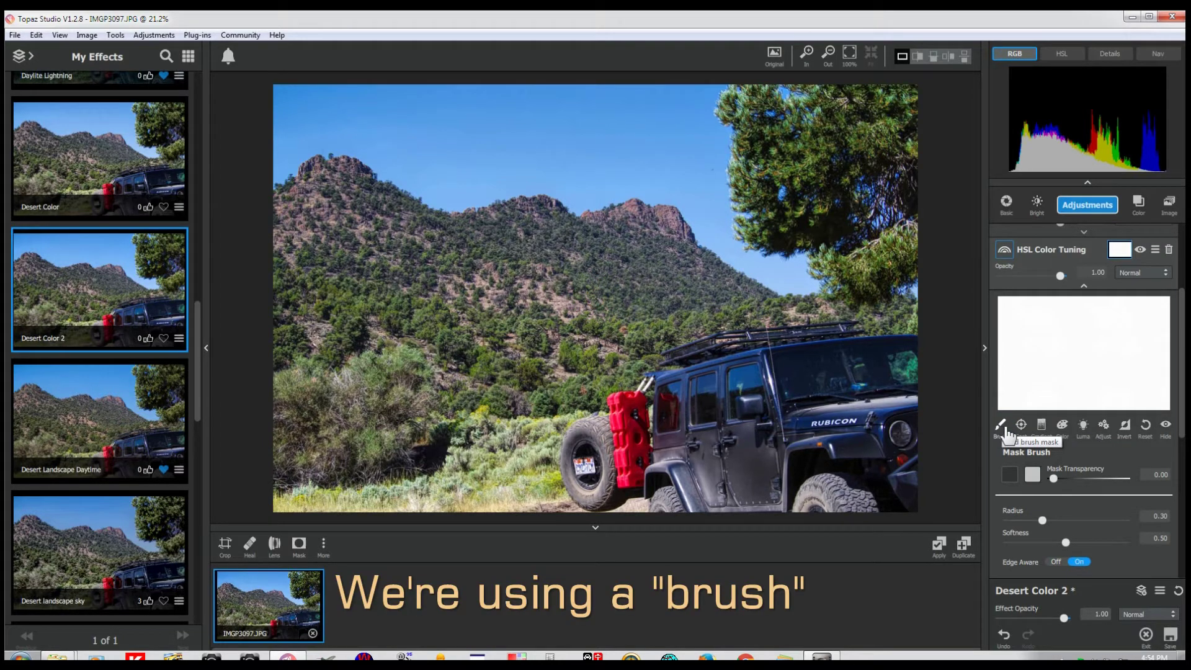
mouse_move(1041, 522)
left_mouse_down()
mouse_move(1021, 520)
mouse_move(1054, 543)
left_mouse_up()
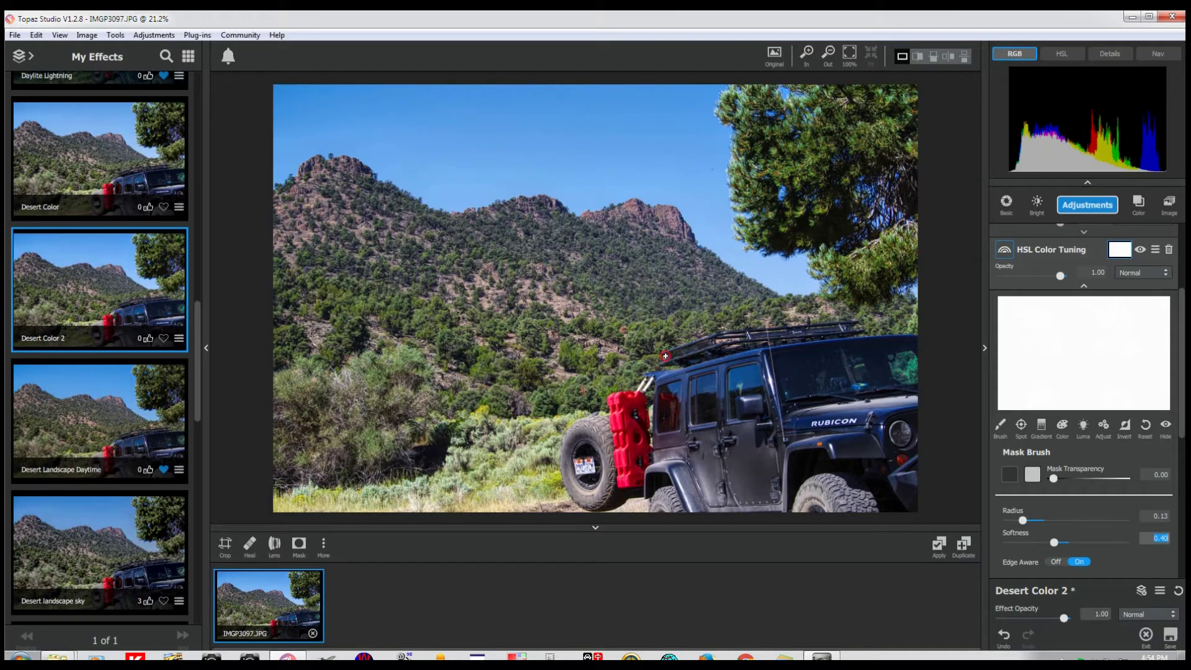
Paint the mask over the Jeep's roof rack, hood, fenders, doors and body panels, leaving out the windshield and tires
mouse_move(662, 354)
left_mouse_down()
mouse_move(726, 336)
mouse_move(862, 326)
mouse_move(666, 361)
mouse_move(690, 367)
left_mouse_up()
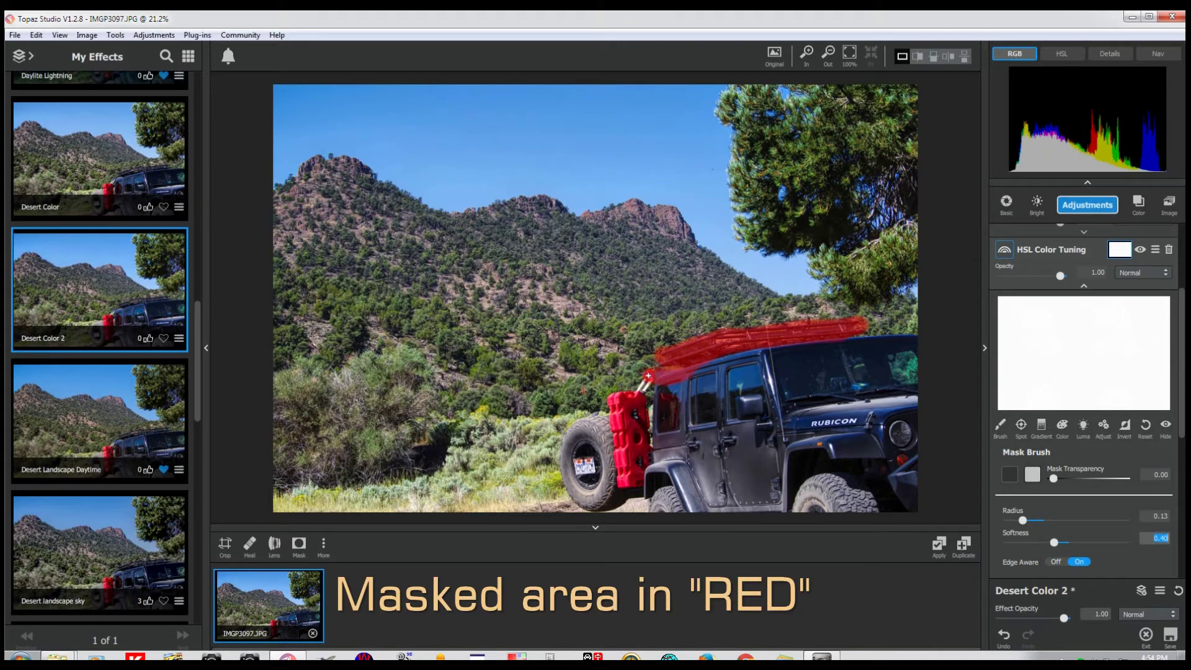
mouse_move(648, 375)
left_mouse_down()
mouse_move(825, 338)
mouse_move(920, 335)
mouse_move(765, 353)
mouse_move(781, 421)
mouse_move(914, 398)
mouse_move(781, 431)
mouse_move(918, 419)
mouse_move(780, 435)
left_mouse_up()
mouse_move(803, 440)
left_mouse_down()
mouse_move(838, 455)
mouse_move(880, 451)
mouse_move(887, 436)
mouse_move(840, 443)
mouse_move(920, 436)
left_mouse_up()
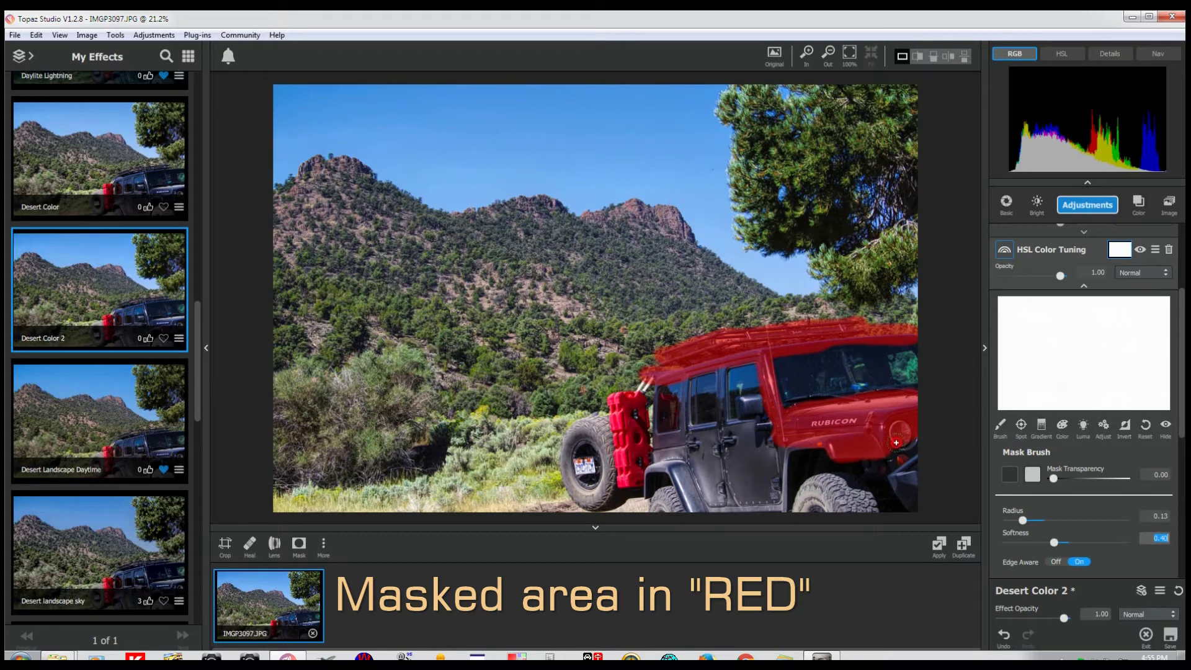
mouse_move(894, 476)
left_mouse_down()
mouse_move(917, 505)
mouse_move(912, 450)
mouse_move(910, 487)
left_mouse_up()
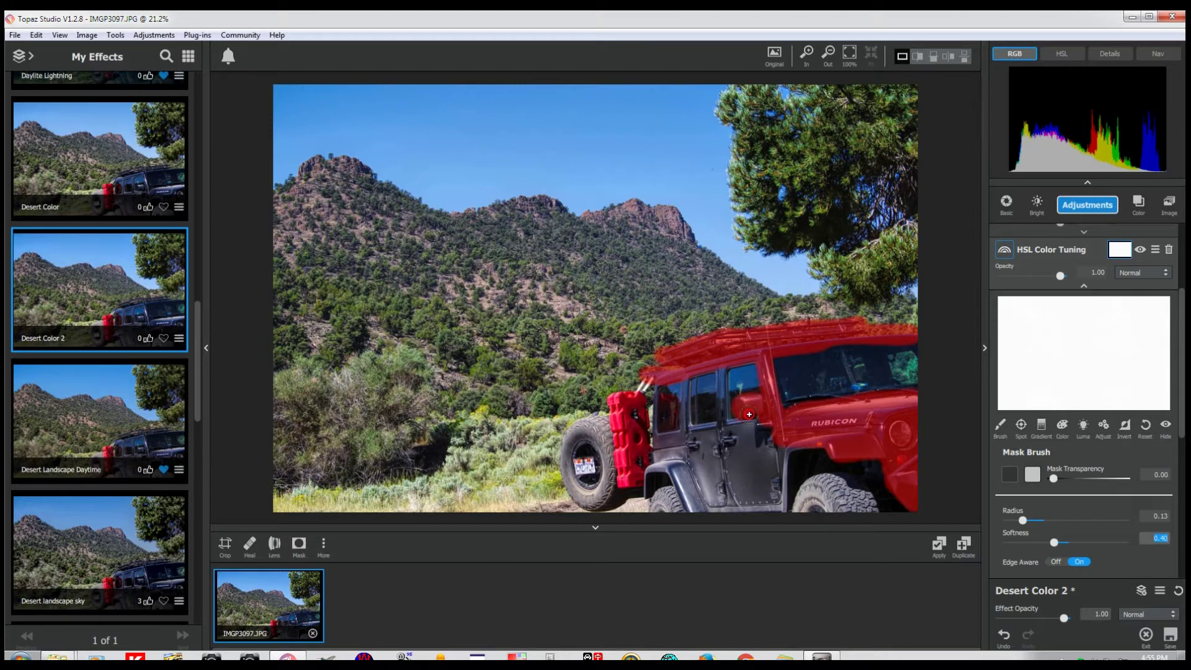
mouse_move(728, 430)
left_mouse_down()
mouse_move(721, 366)
mouse_move(697, 366)
mouse_move(683, 376)
mouse_move(684, 443)
mouse_move(655, 442)
mouse_move(653, 386)
mouse_move(654, 446)
mouse_move(712, 430)
mouse_move(726, 429)
mouse_move(687, 434)
mouse_move(798, 431)
mouse_move(653, 453)
mouse_move(780, 447)
mouse_move(652, 466)
mouse_move(689, 468)
mouse_move(672, 469)
mouse_move(698, 513)
mouse_move(686, 466)
mouse_move(714, 497)
mouse_move(702, 475)
left_mouse_up()
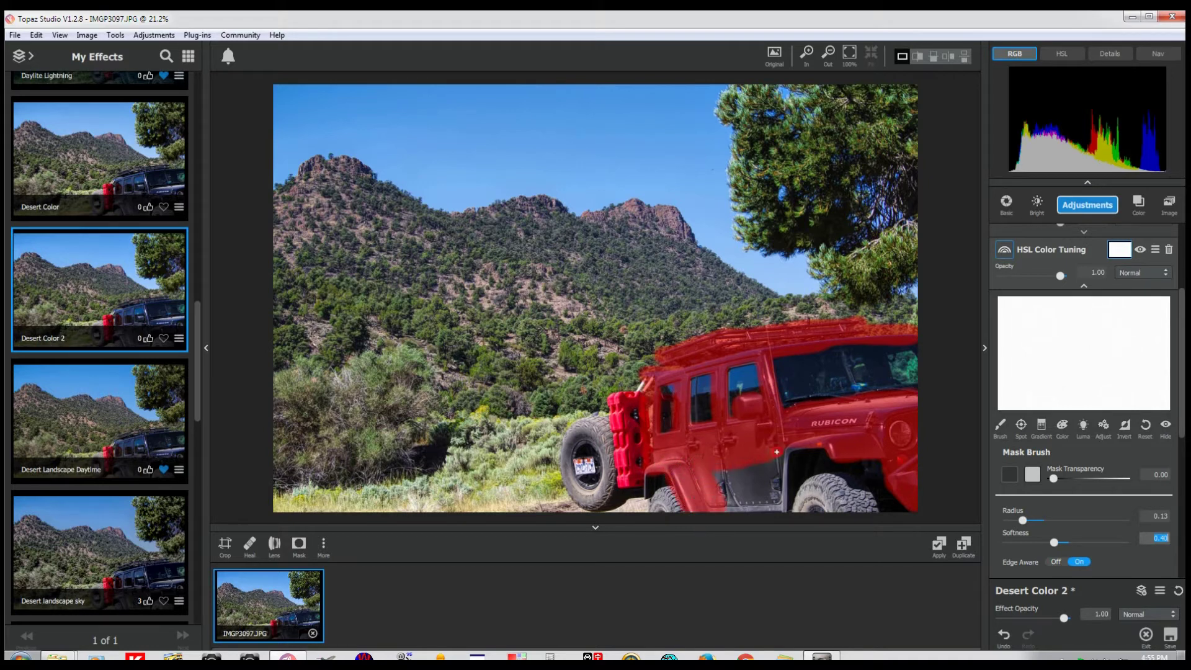
left_click_drag(786, 454, 781, 508)
mouse_move(764, 462)
left_mouse_down()
mouse_move(766, 506)
mouse_move(750, 466)
mouse_move(751, 490)
mouse_move(729, 460)
mouse_move(736, 509)
mouse_move(720, 471)
mouse_move(731, 522)
mouse_move(740, 505)
left_mouse_up()
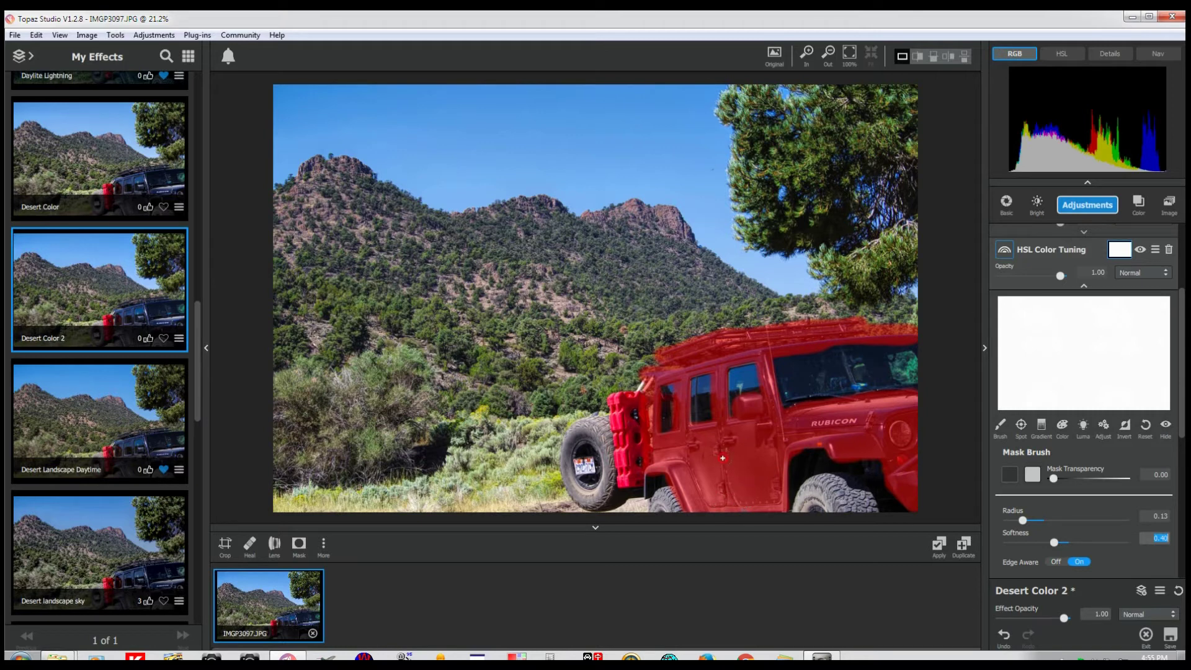
left_click_drag(733, 454, 733, 453)
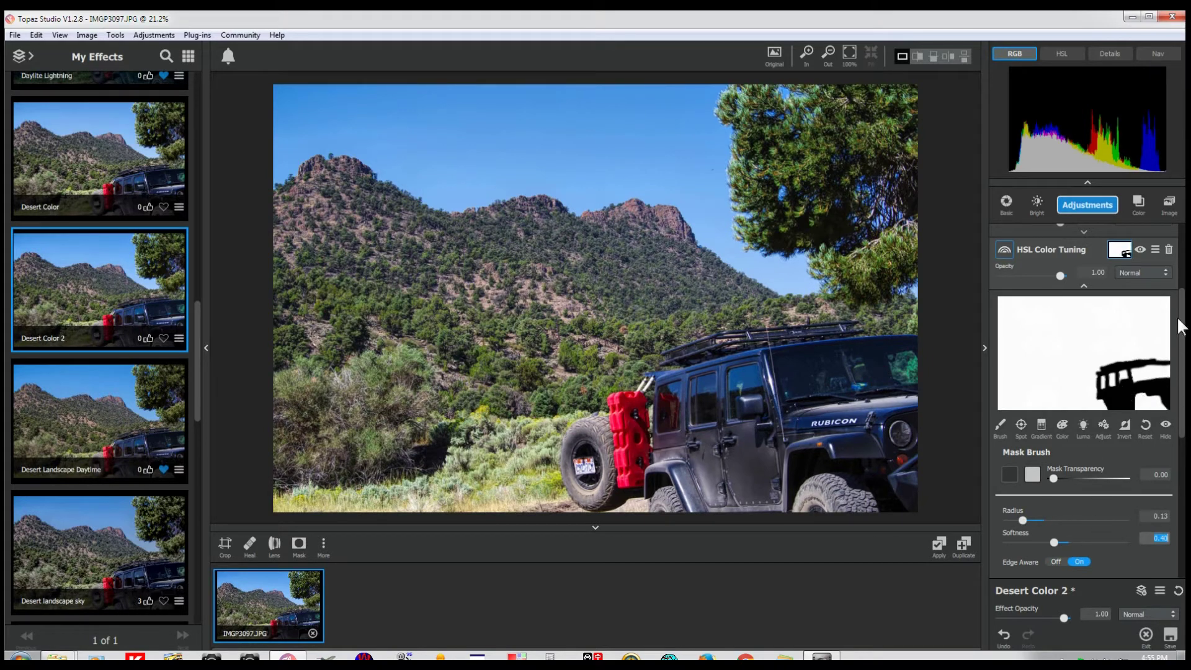
Invert the HSL Color Tuning mask so the adjustment affects only the painted Jeep body
left_click_drag(1182, 317, 1183, 372)
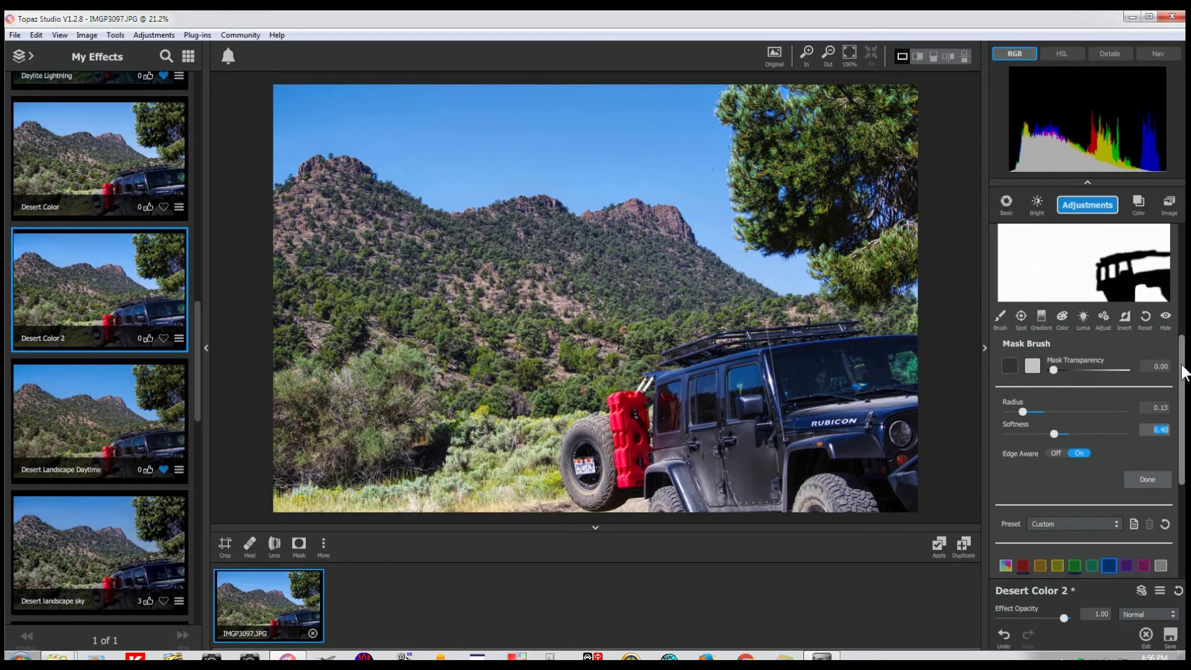
scroll(1054, 285, "up", 3)
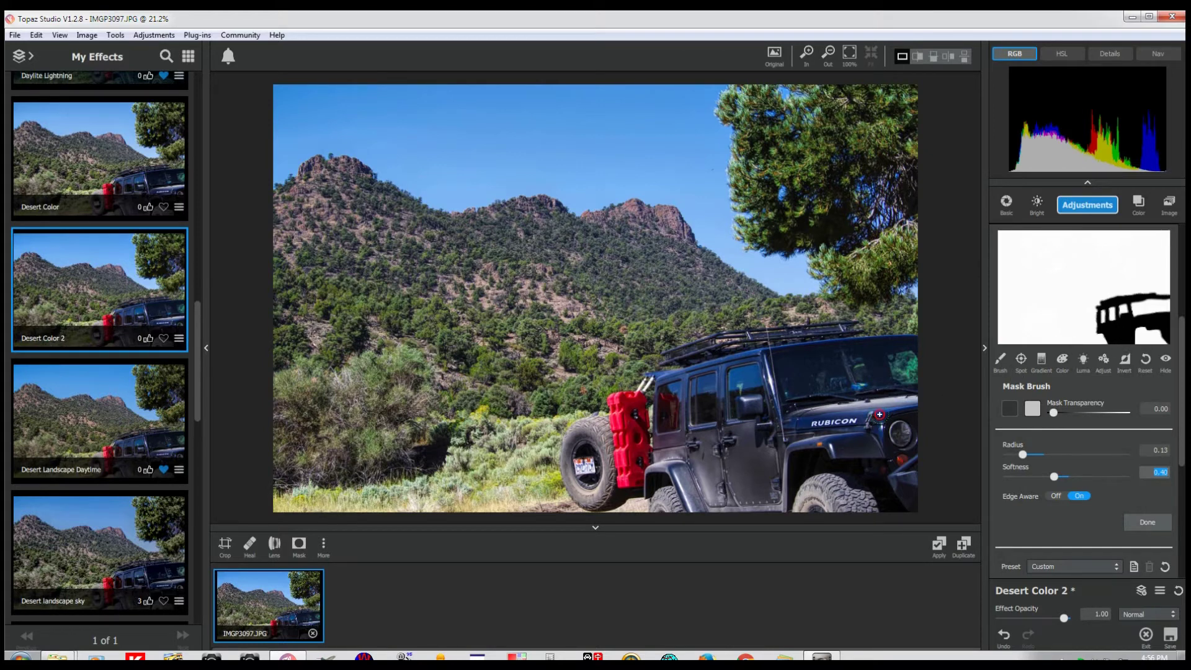
left_click(1125, 361)
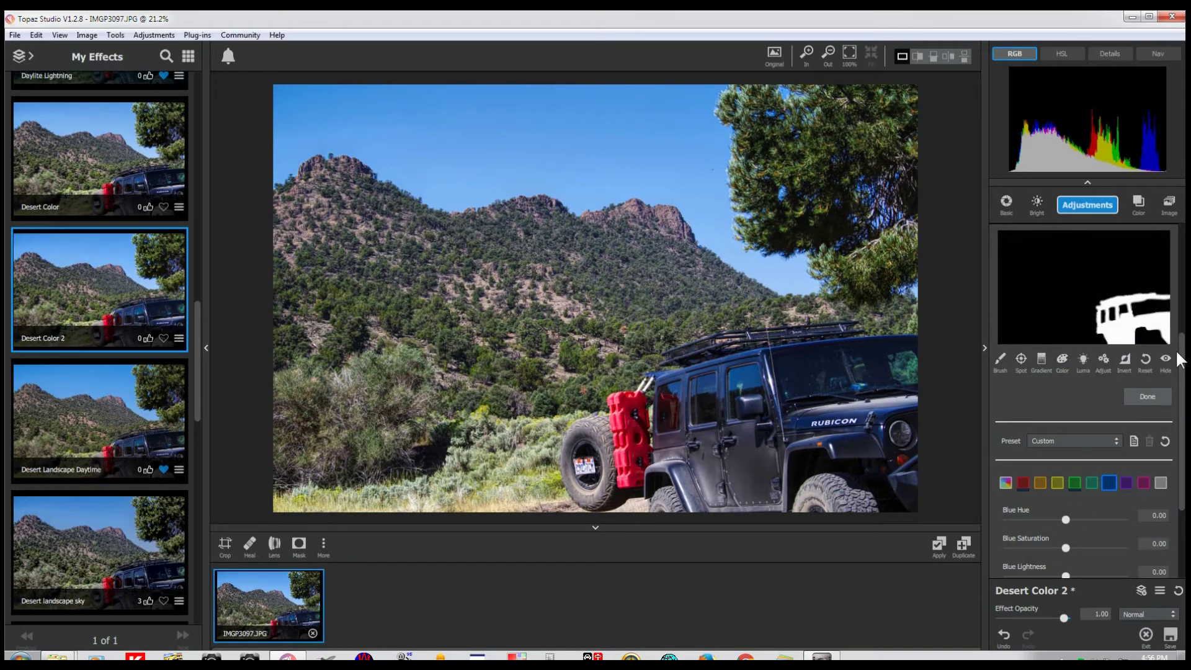
Set the masked HSL Color Tuning adjustment's Blue Saturation to -0.94
left_click_drag(1184, 353, 1172, 425)
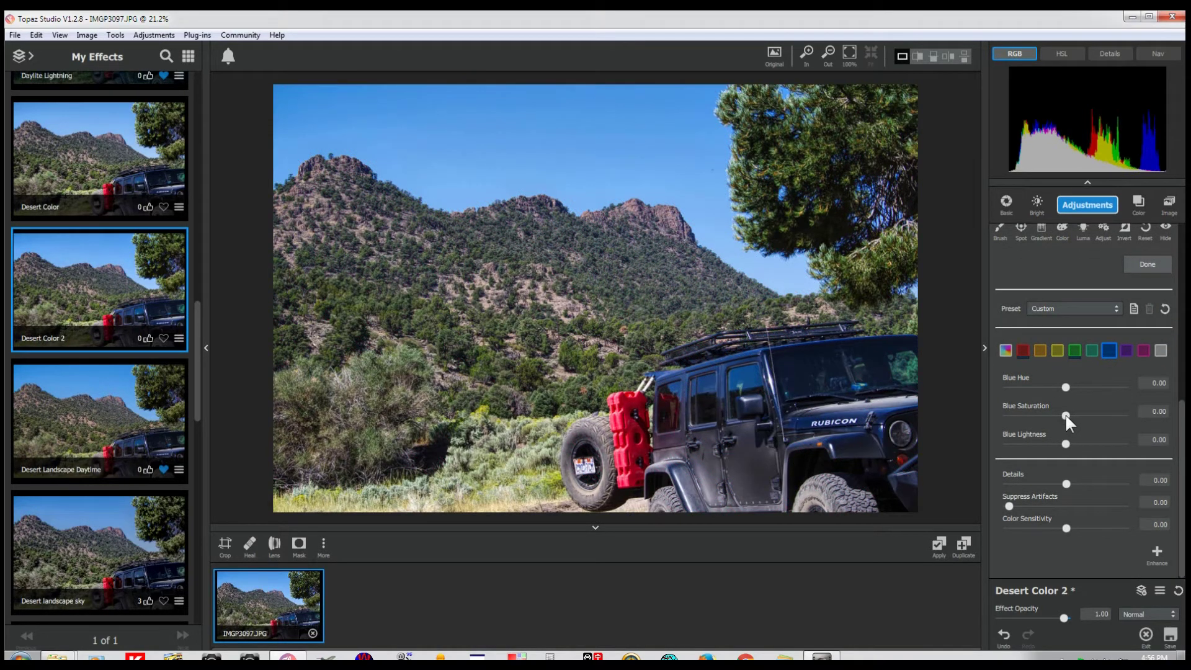
left_click_drag(1066, 413, 1011, 416)
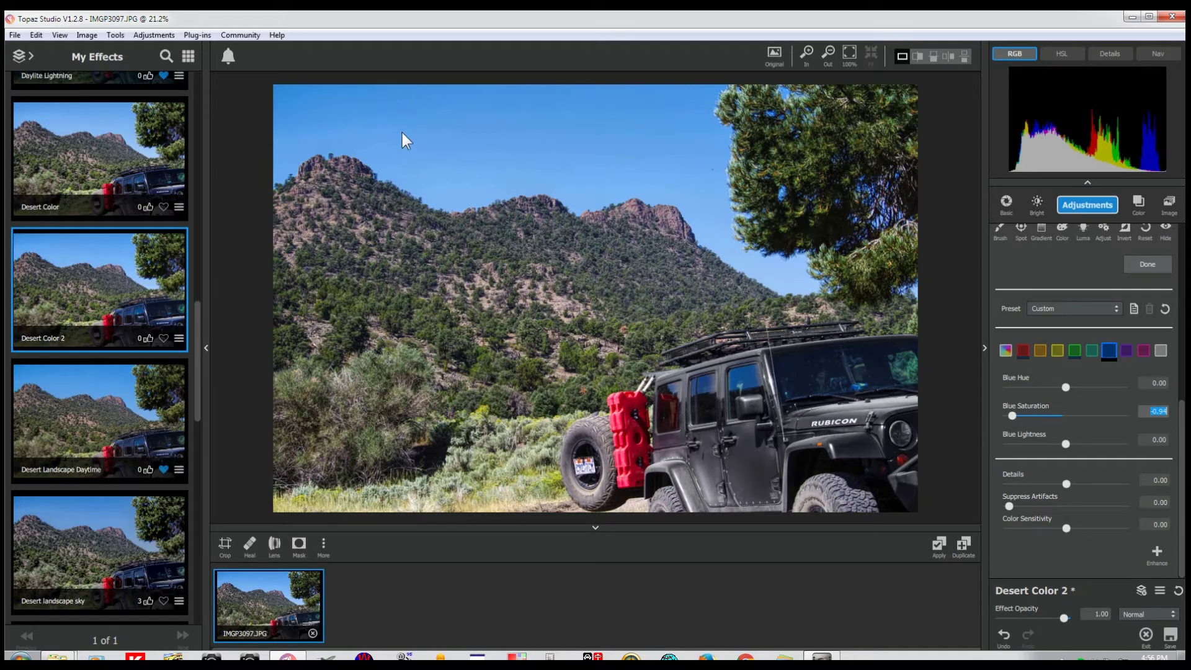
left_click(935, 458)
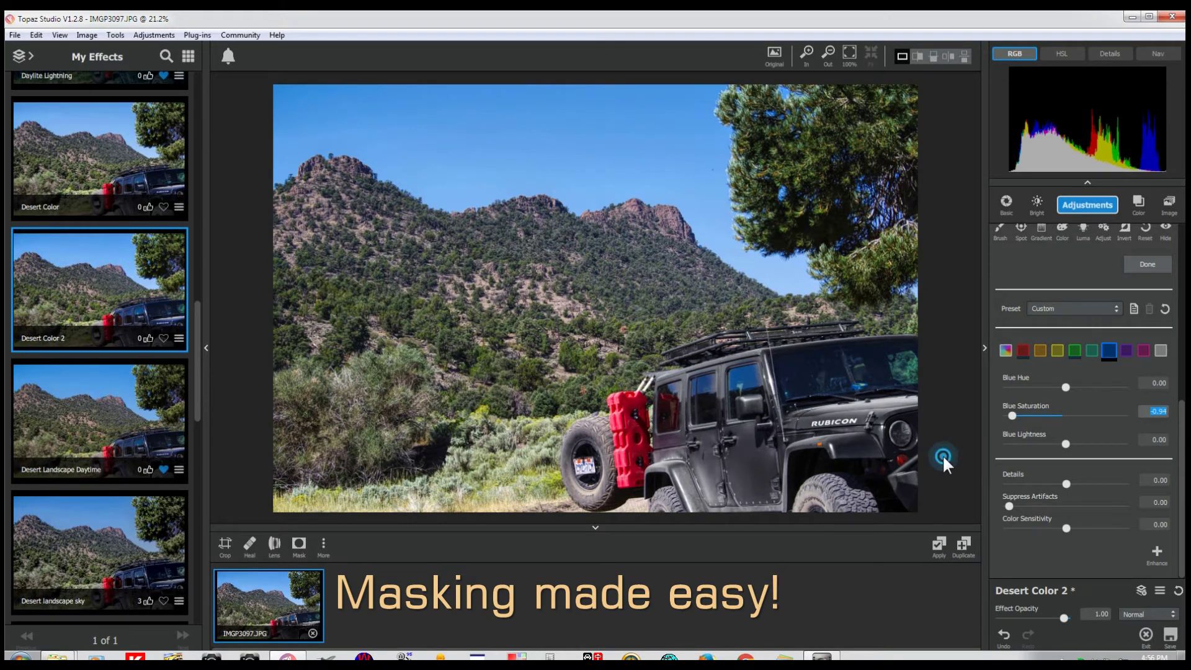
left_click(943, 454)
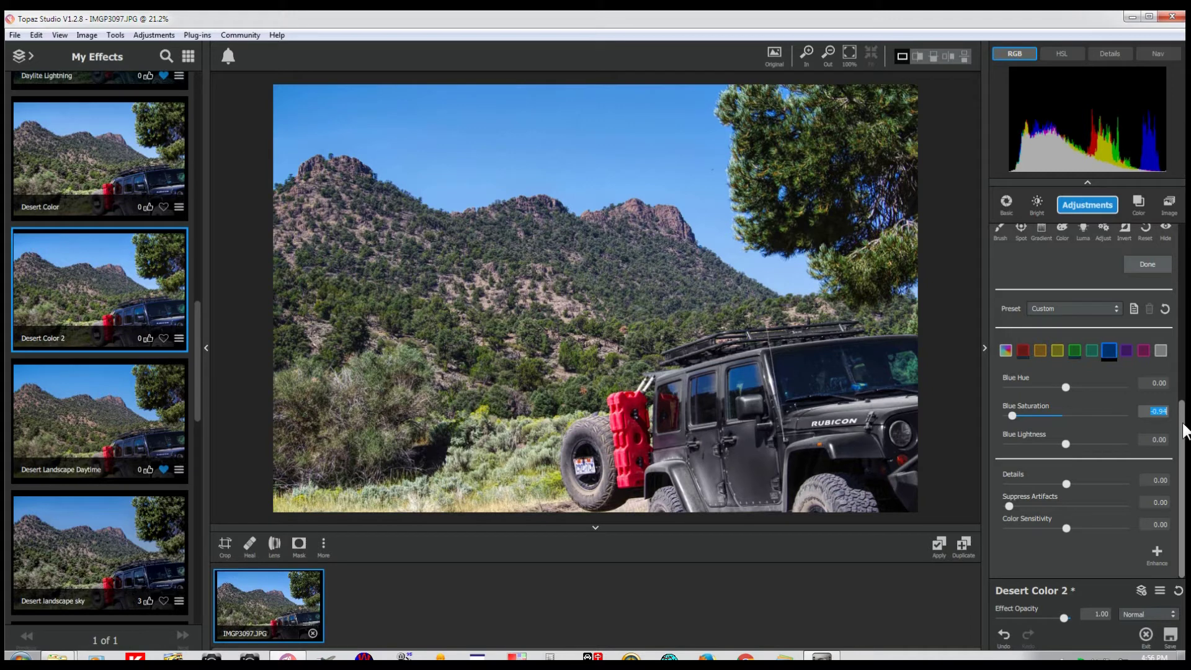
Finish editing the HSL Color Tuning mask and copy that Jeep body mask for reuse
left_click_drag(1183, 433, 1184, 298)
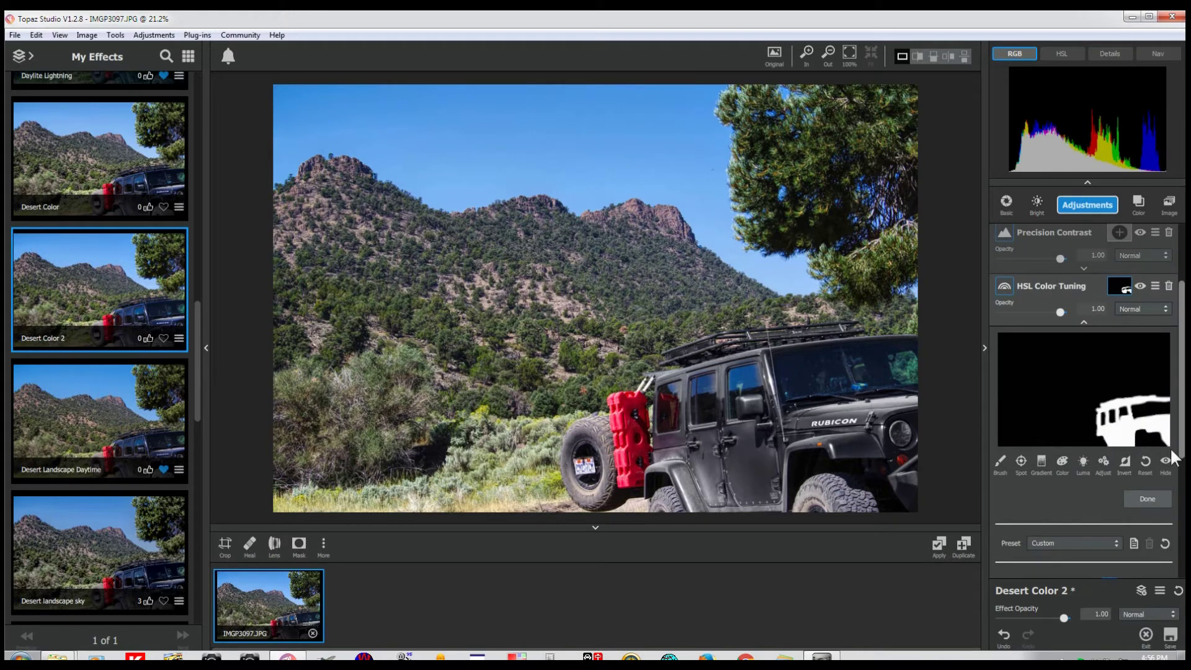
left_click(1145, 496)
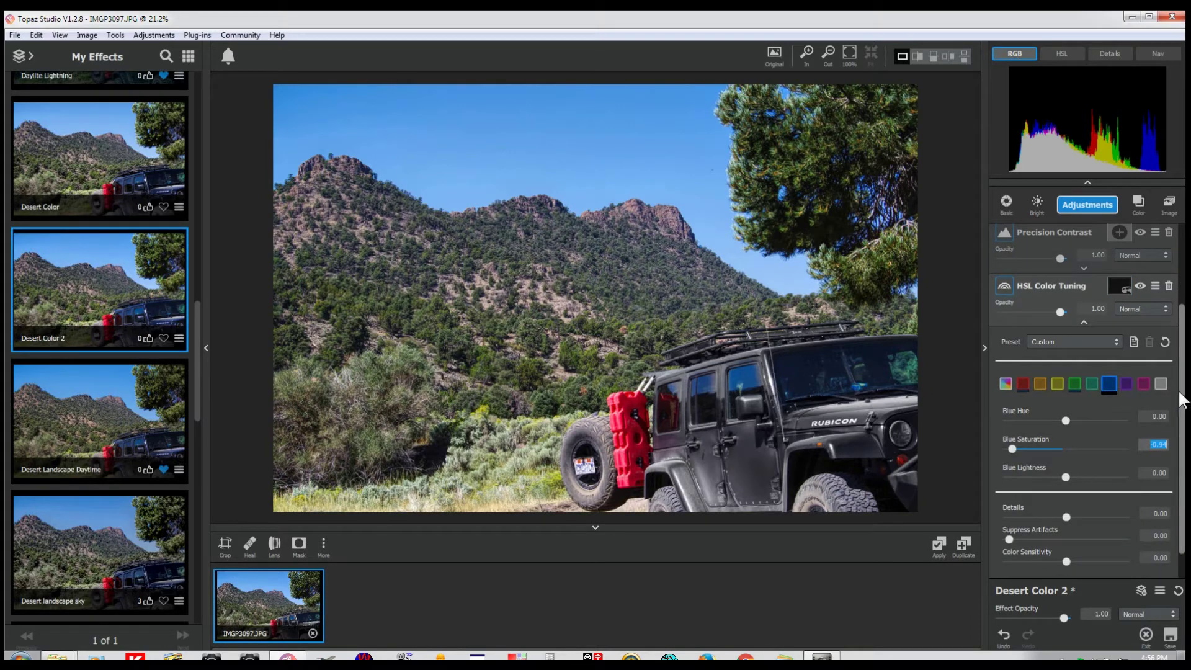
left_click_drag(1185, 386, 1184, 304)
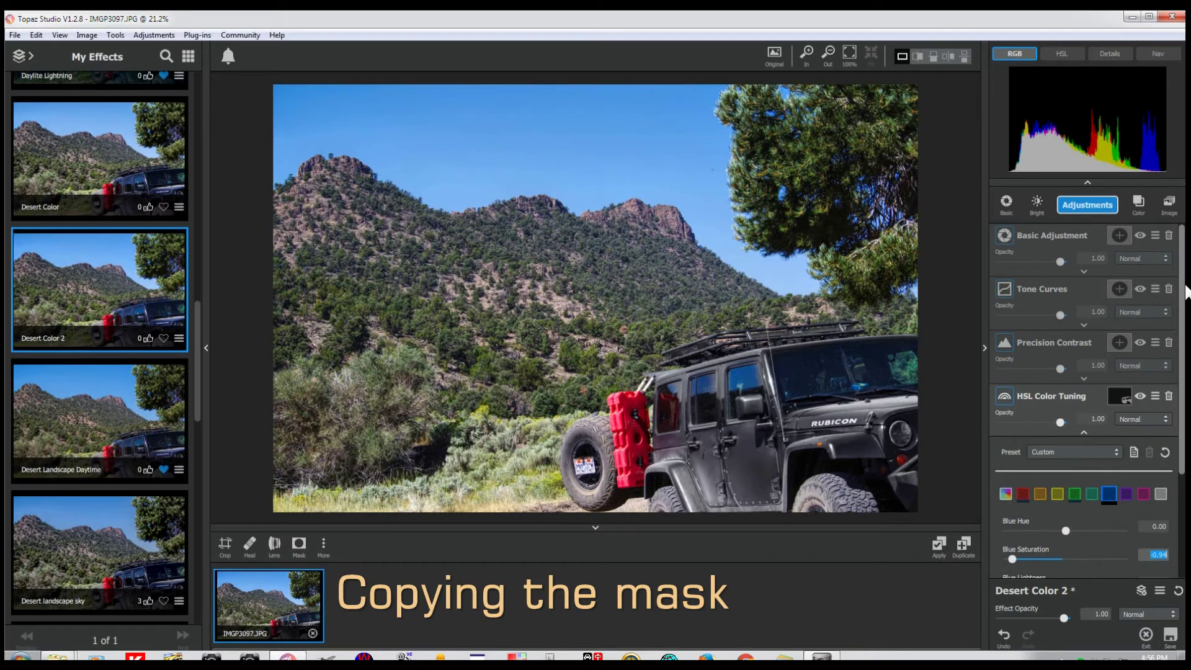
left_click(1118, 398)
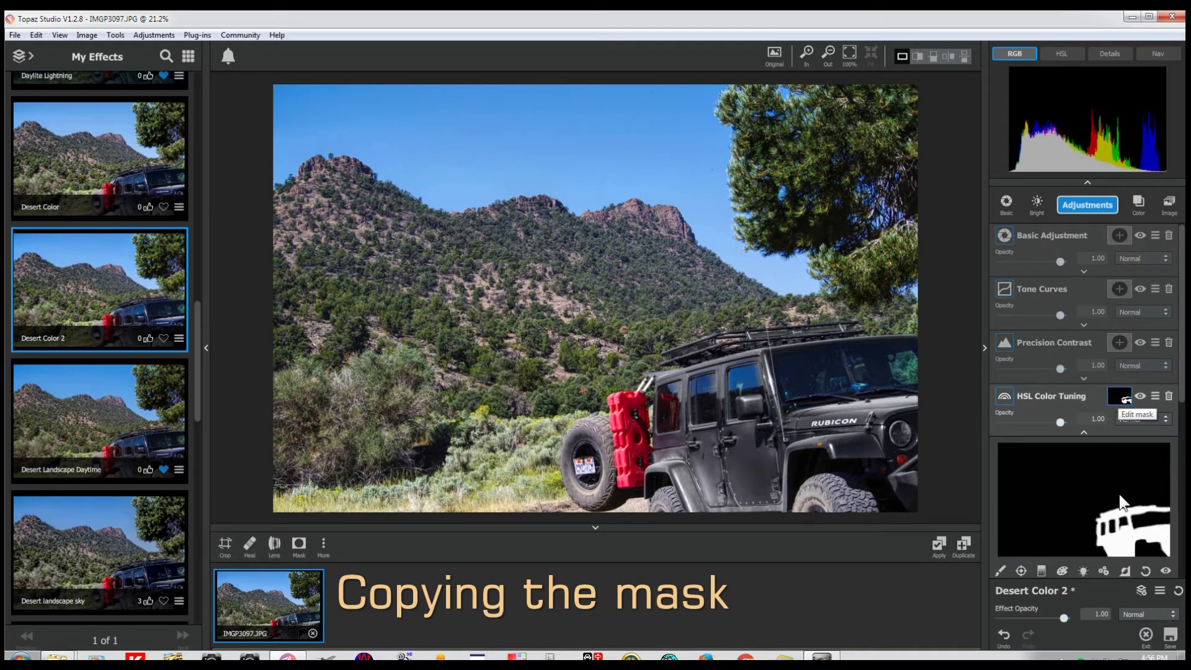
left_click(1155, 397)
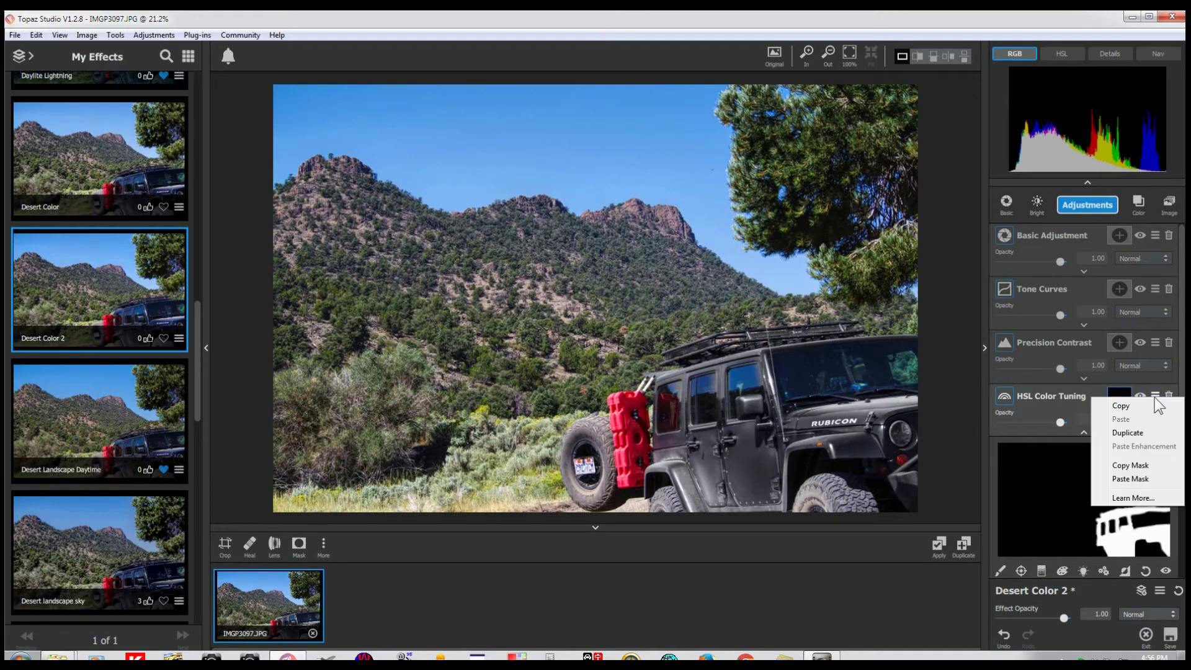
left_click(1134, 465)
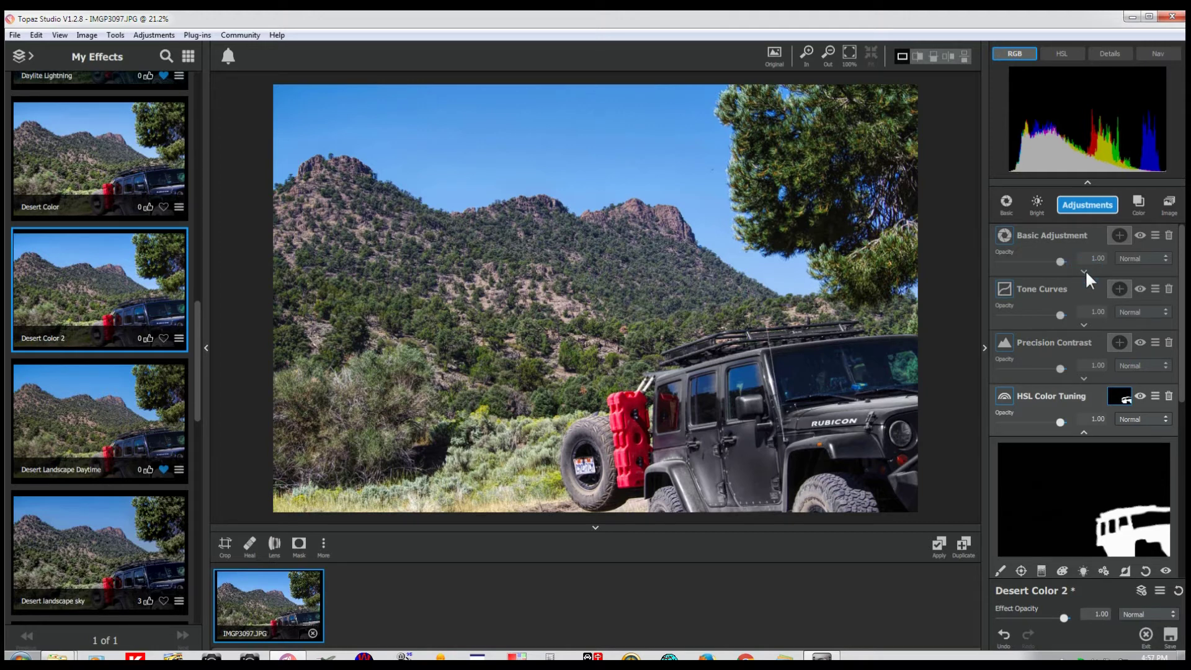
Add a mask to the Basic Adjustment, paste the copied Jeep mask into it and invert it to protect the Jeep body
left_click(1120, 236)
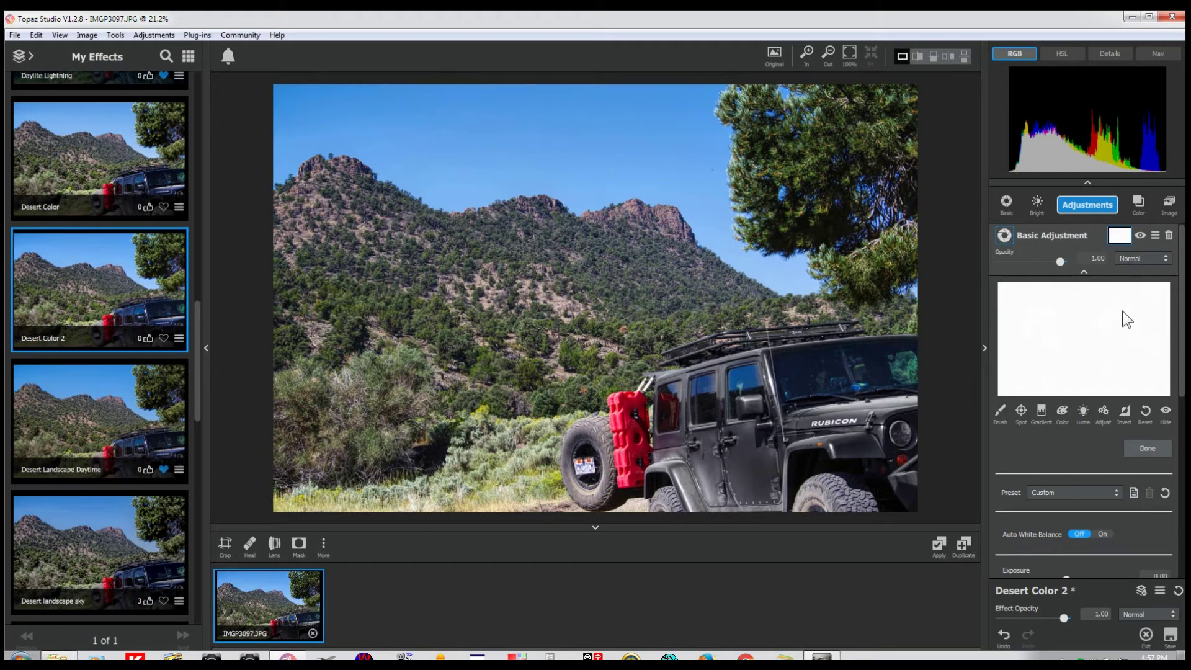
left_click(1155, 235)
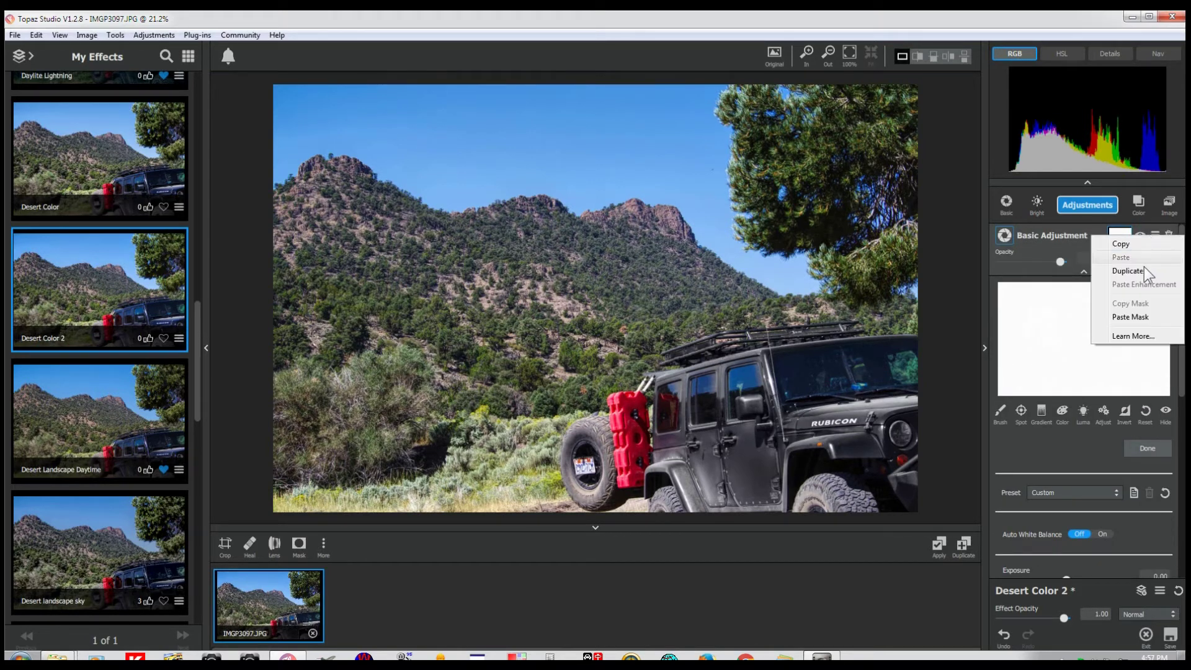
left_click(1128, 316)
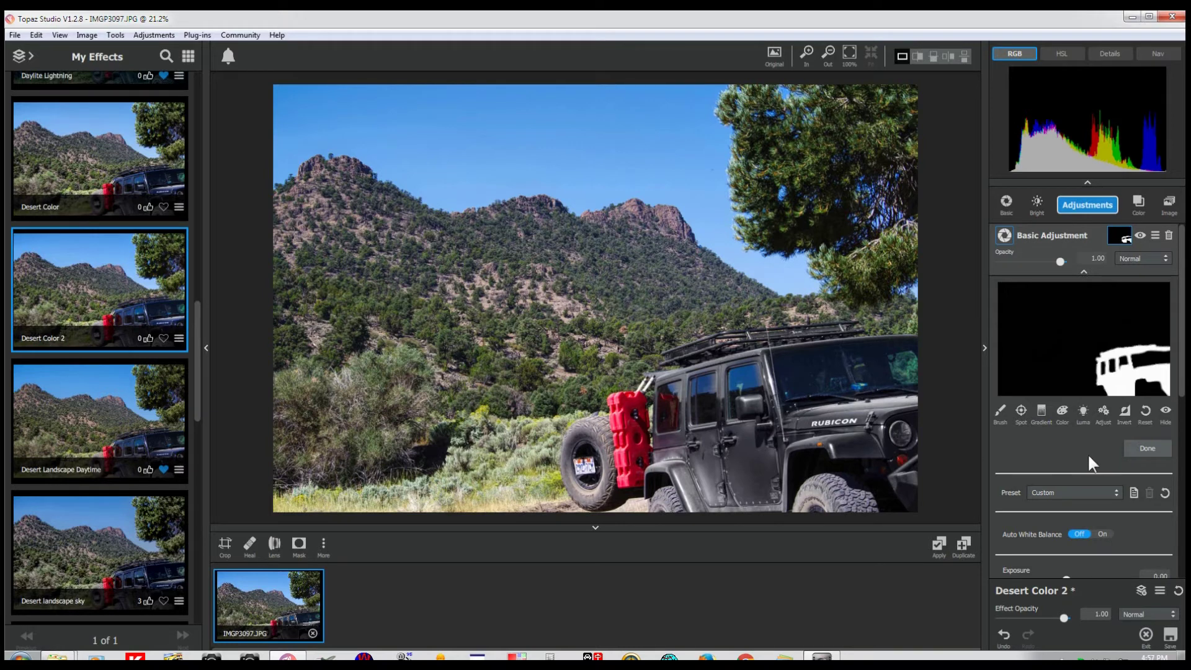
left_click(1126, 415)
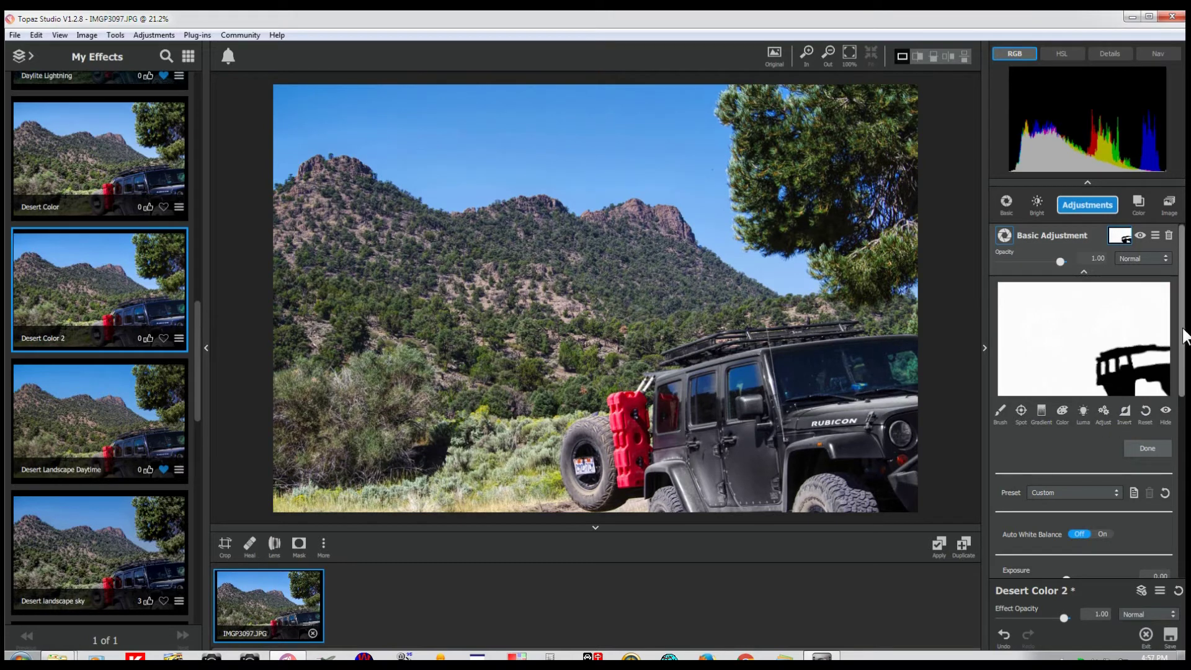
Set the masked Basic Adjustment's Clarity to 0.58, Shadow to -0.50, Exposure to 0.15 and Saturation to 0.26, compare with the original, and finish mask editing
left_click_drag(1181, 324, 1182, 451)
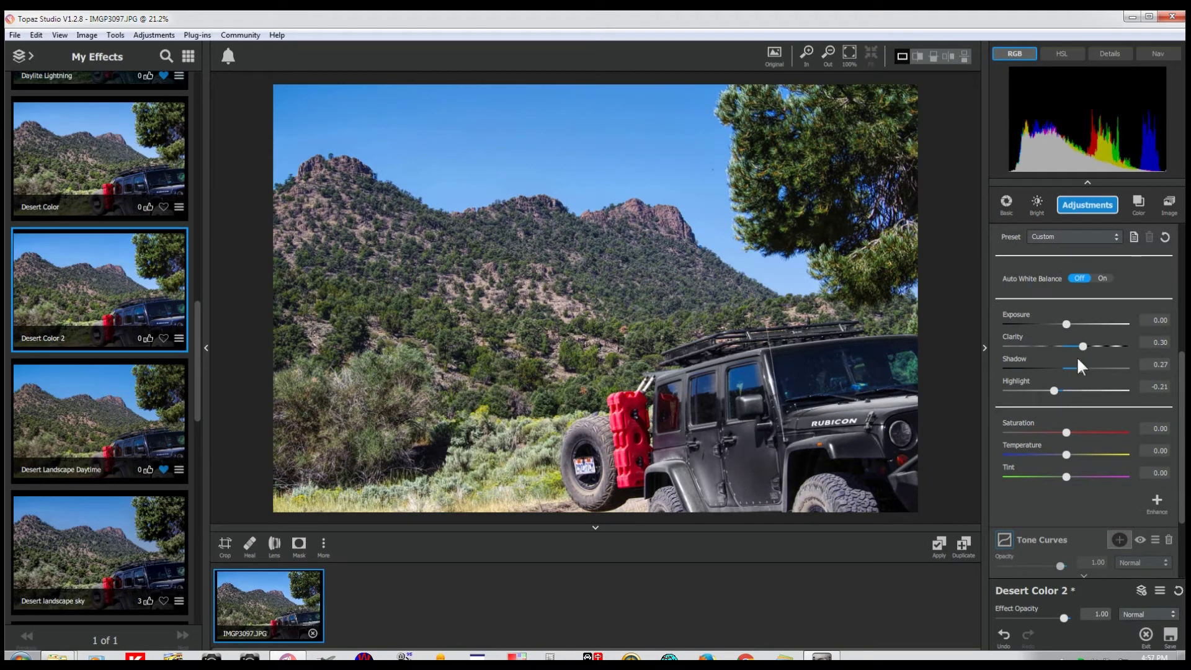
left_click_drag(1081, 345, 1098, 345)
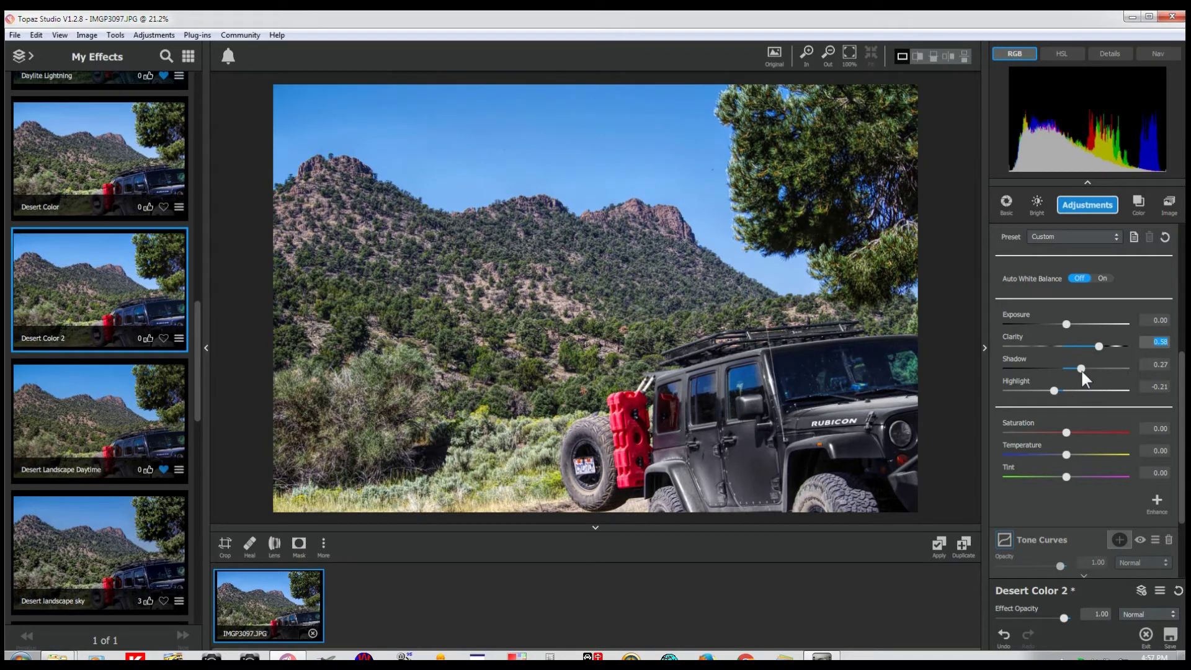
left_click_drag(1081, 368, 1039, 369)
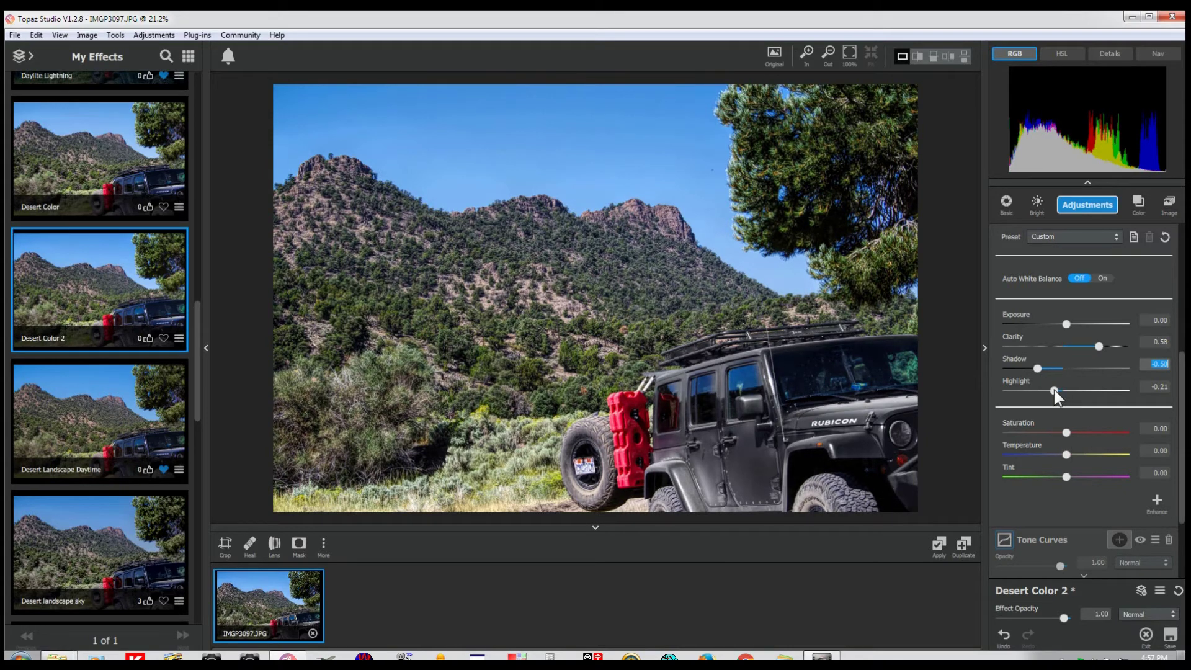
left_click_drag(1063, 323, 1073, 323)
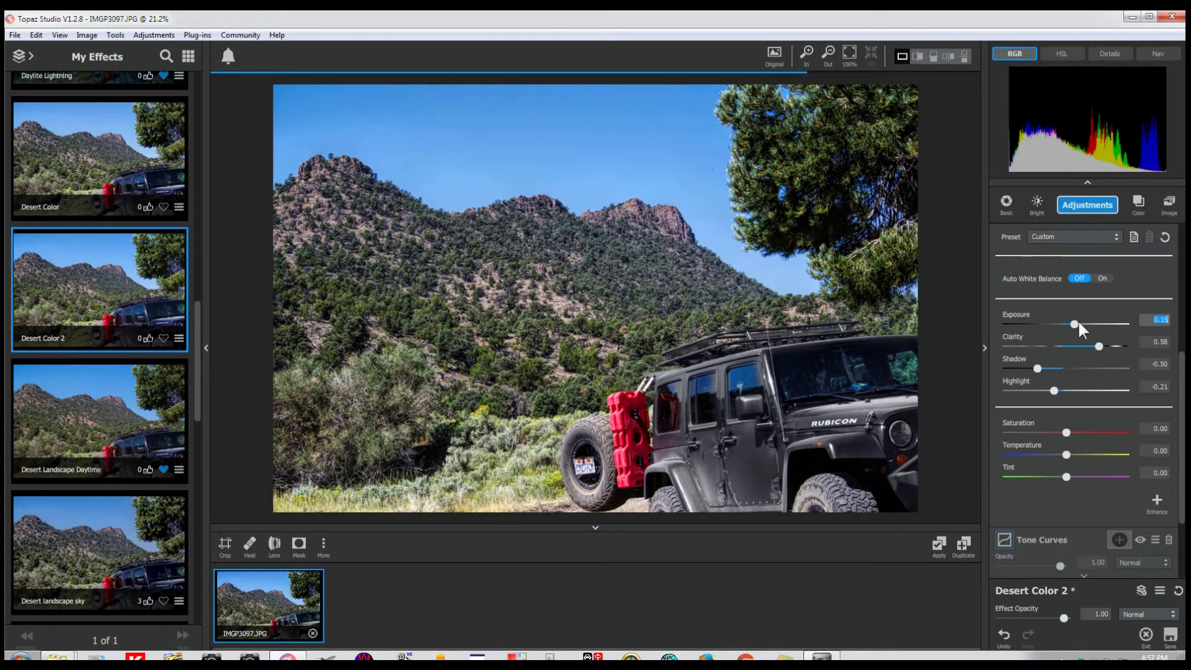
left_click_drag(1067, 433, 1081, 431)
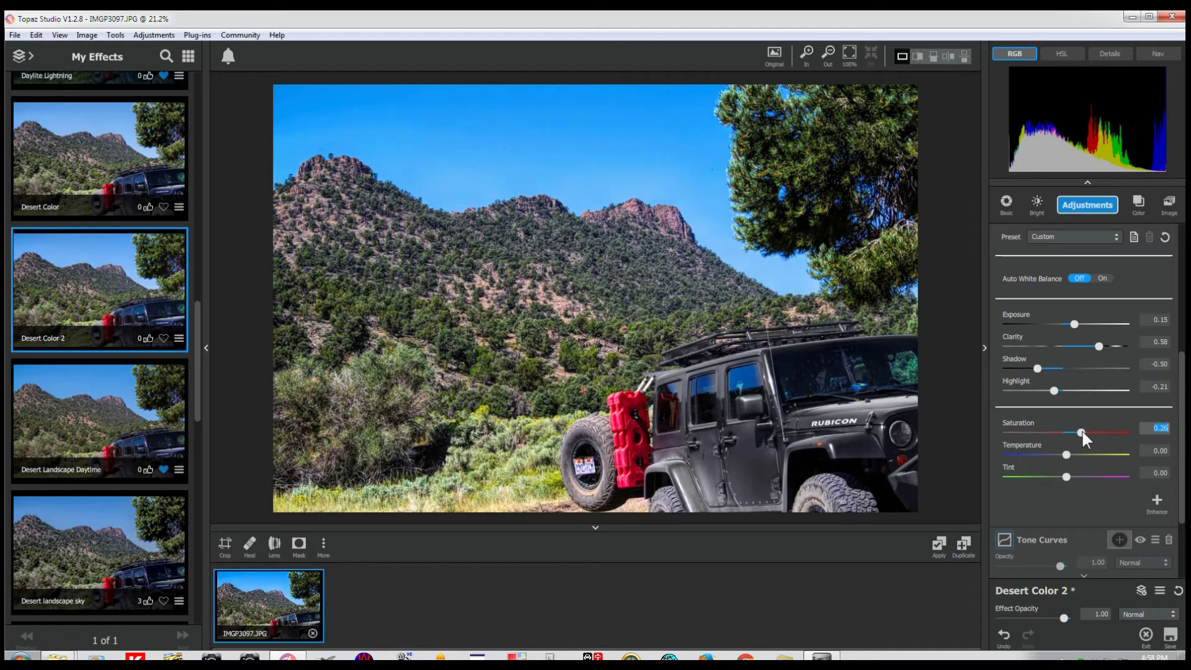
left_click(926, 425)
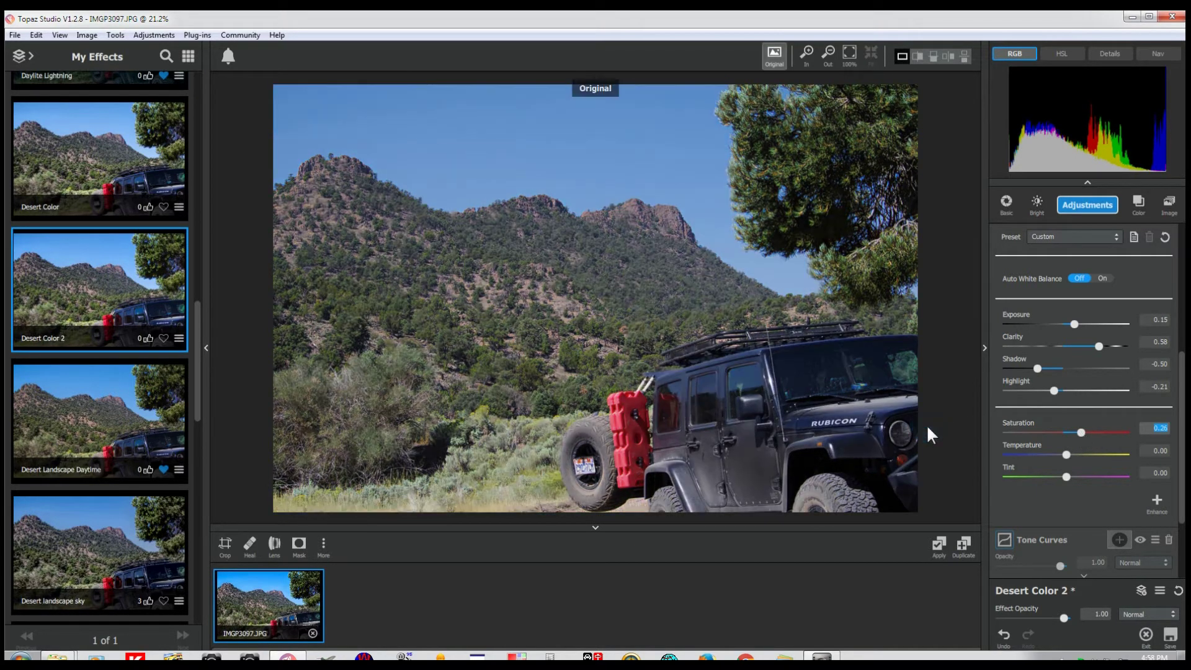
left_click(926, 425)
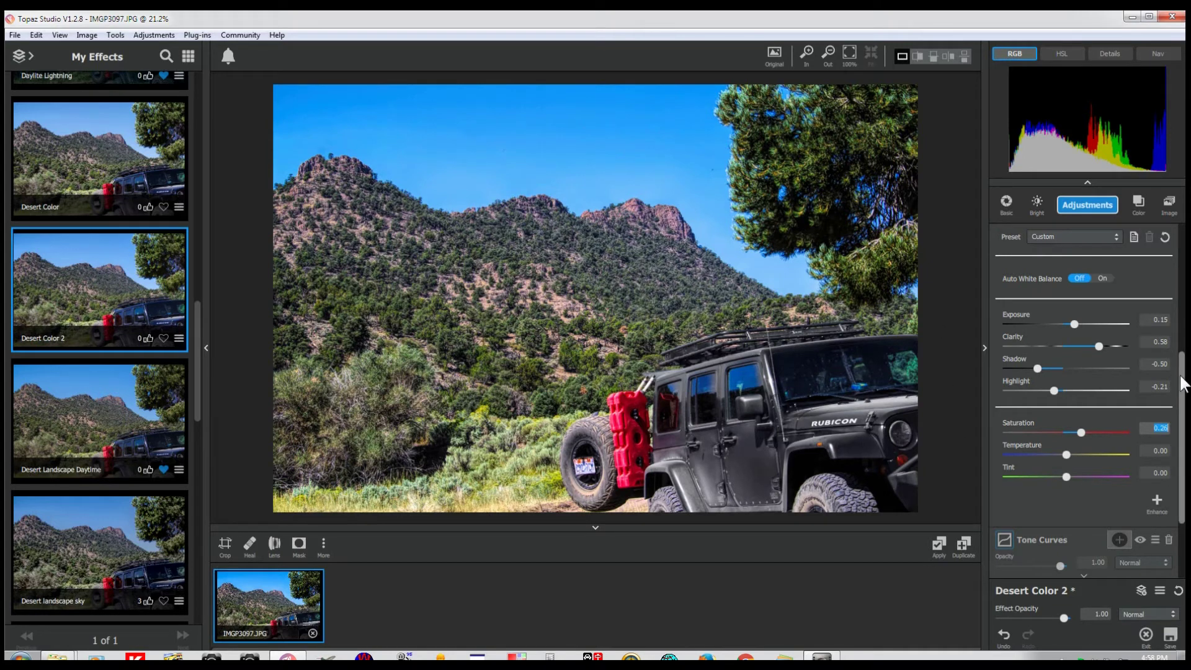
left_click_drag(1182, 383, 1186, 307)
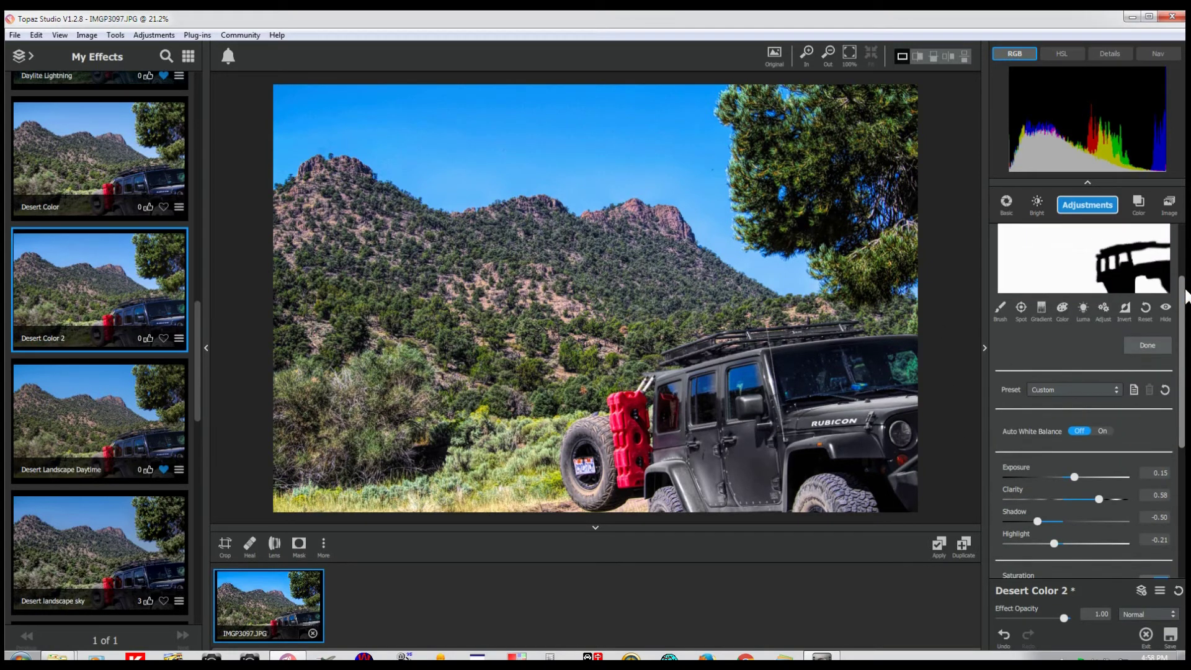
scroll(1186, 307, "up", 2)
left_click(1145, 412)
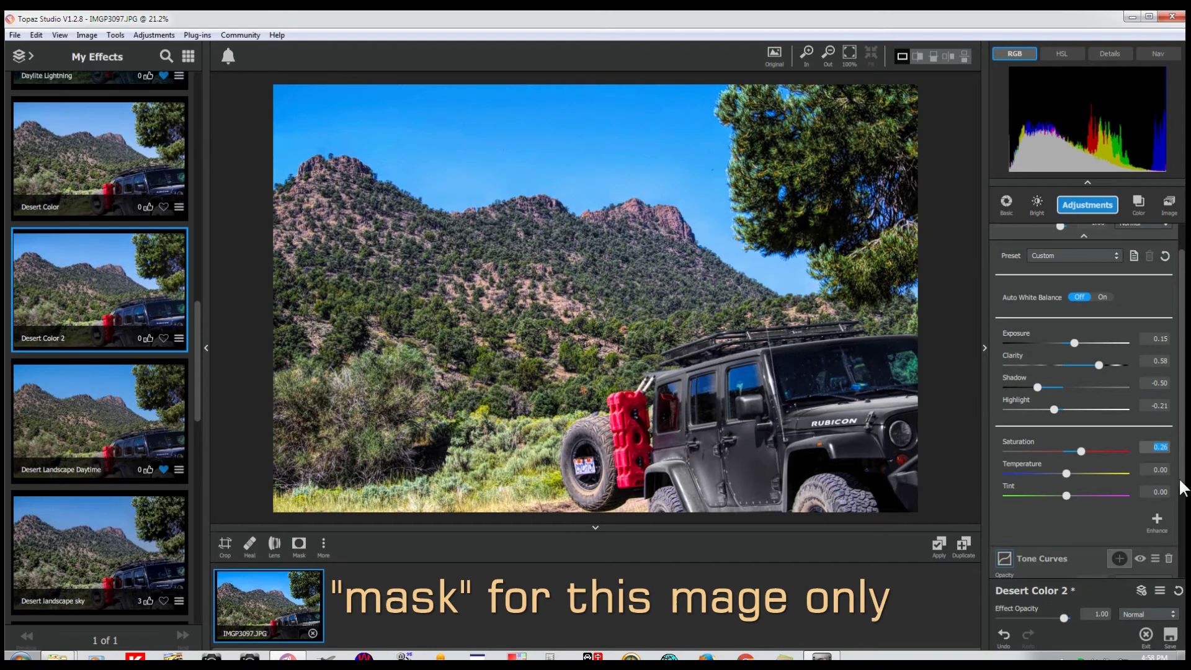
Review the HSL Color Tuning adjustment's mask and its color settings, leaving the mask unedited
scroll(1183, 501, "down", 1)
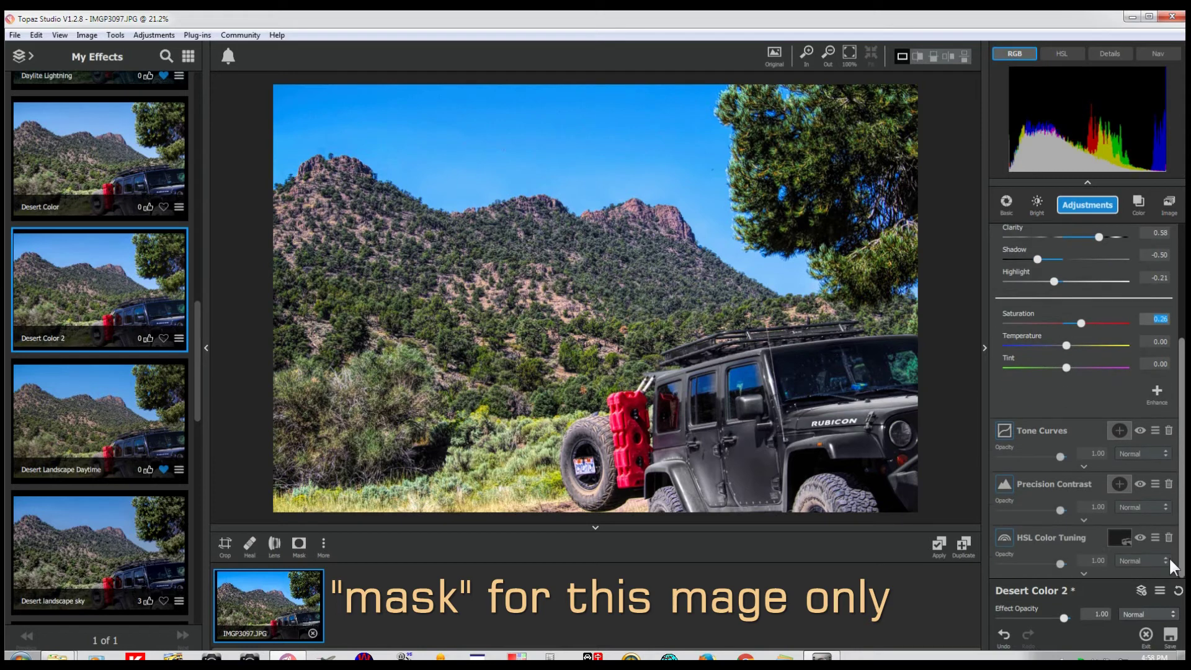
left_click(1114, 539)
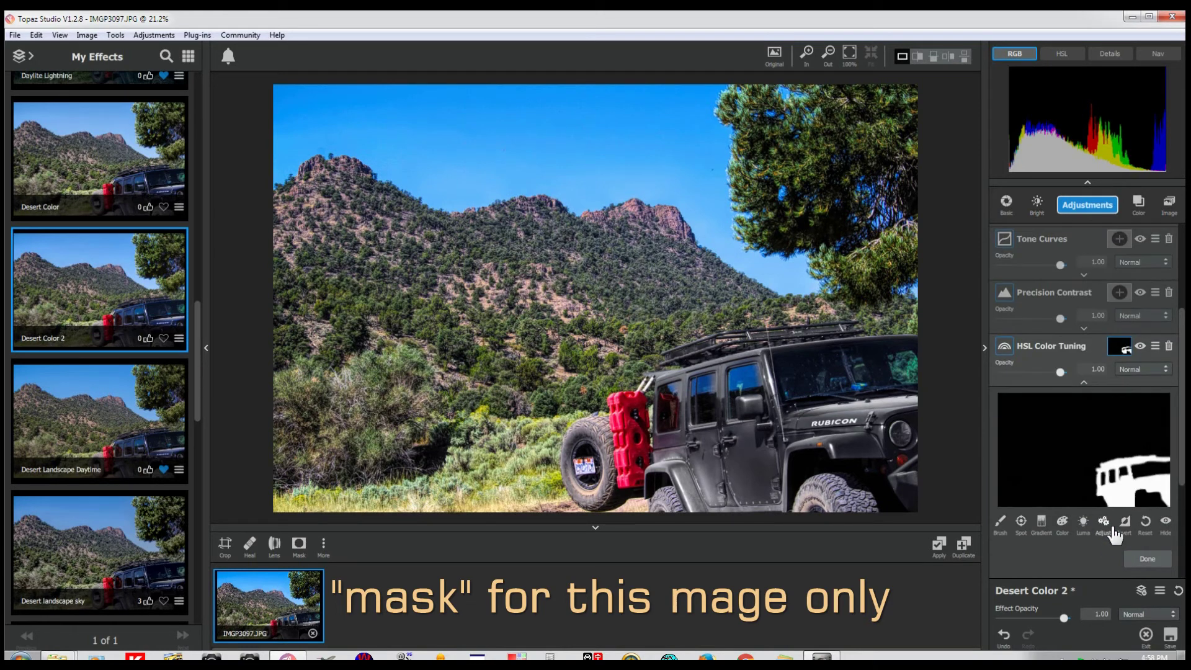
left_click(1146, 560)
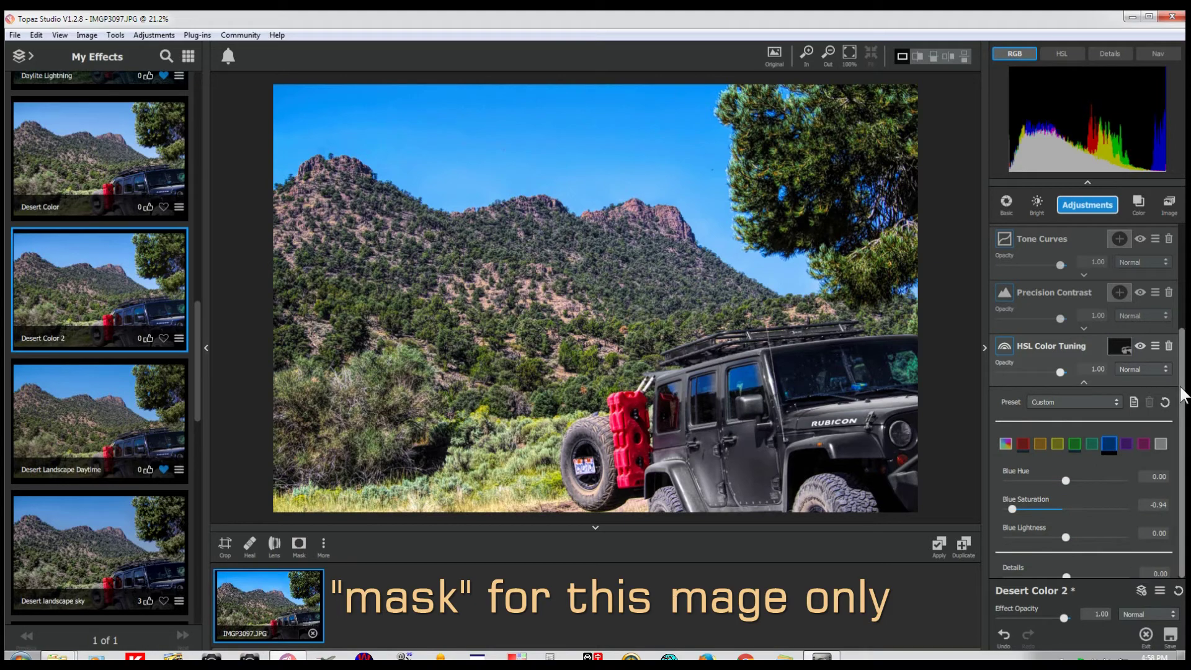
left_click_drag(1186, 309, 1186, 307)
scroll(1187, 307, "up", 1)
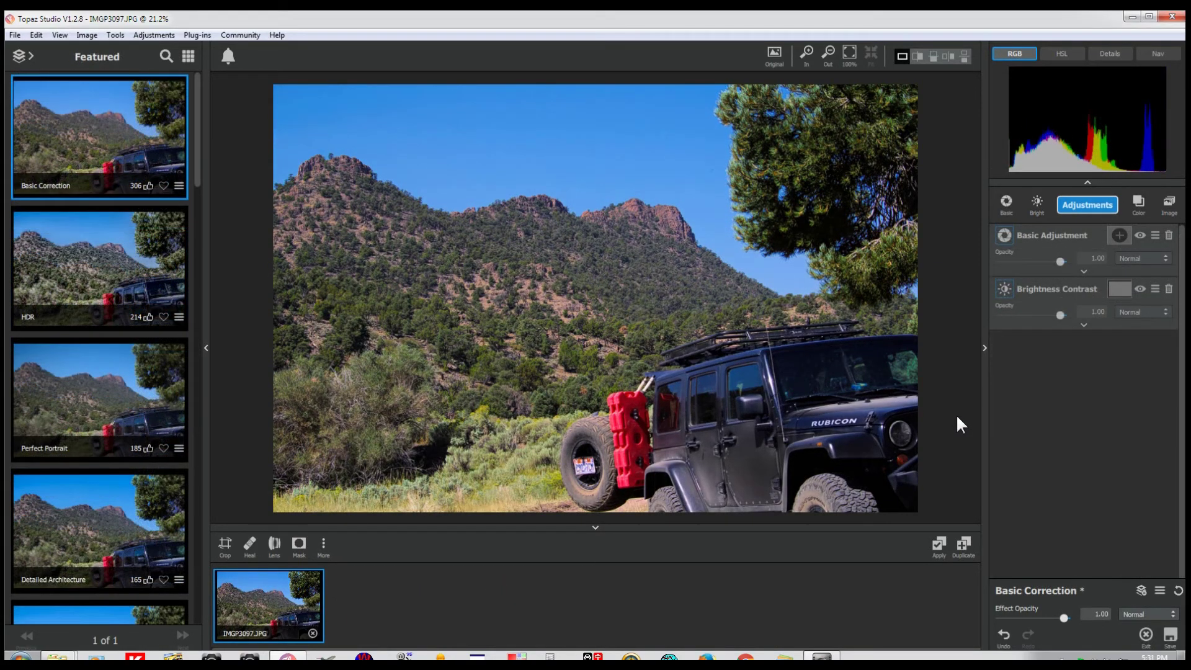
Reset the current adjustments, apply the featured Basic Correction effect and compare the result with the original photo
left_click(1177, 591)
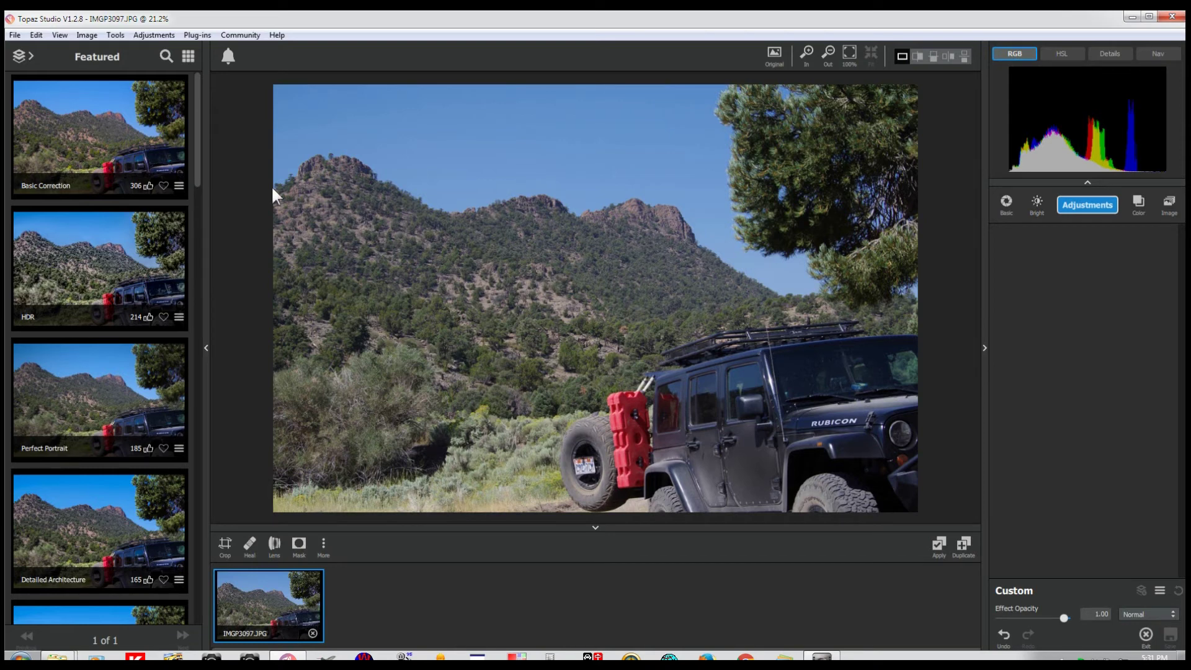
left_click(106, 129)
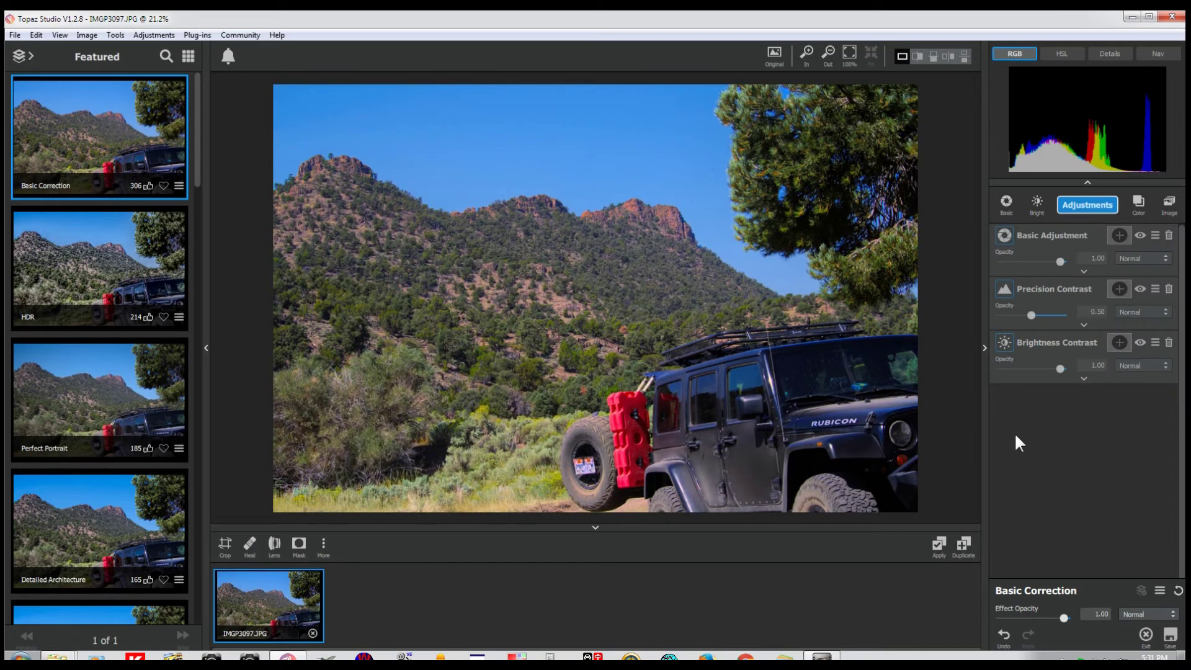
left_click(923, 420)
left_click(923, 421)
Add a mask to the Brightness Contrast adjustment and paste the copied Jeep body mask into it
left_click(1119, 343)
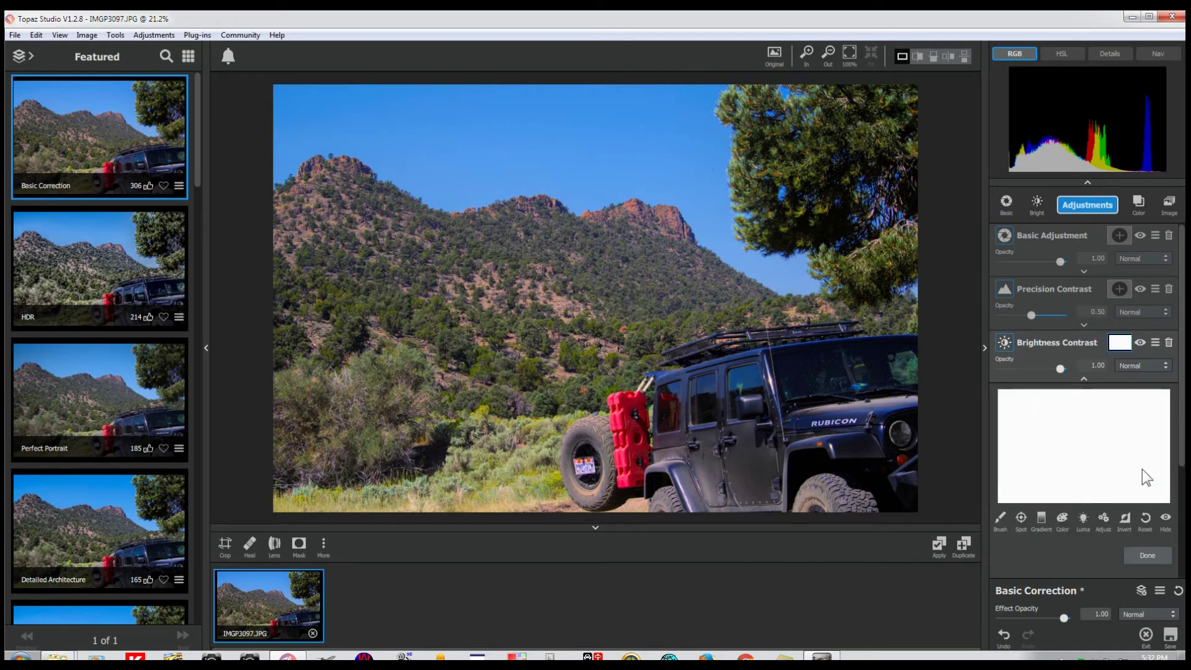
left_click(1156, 343)
left_click(1135, 424)
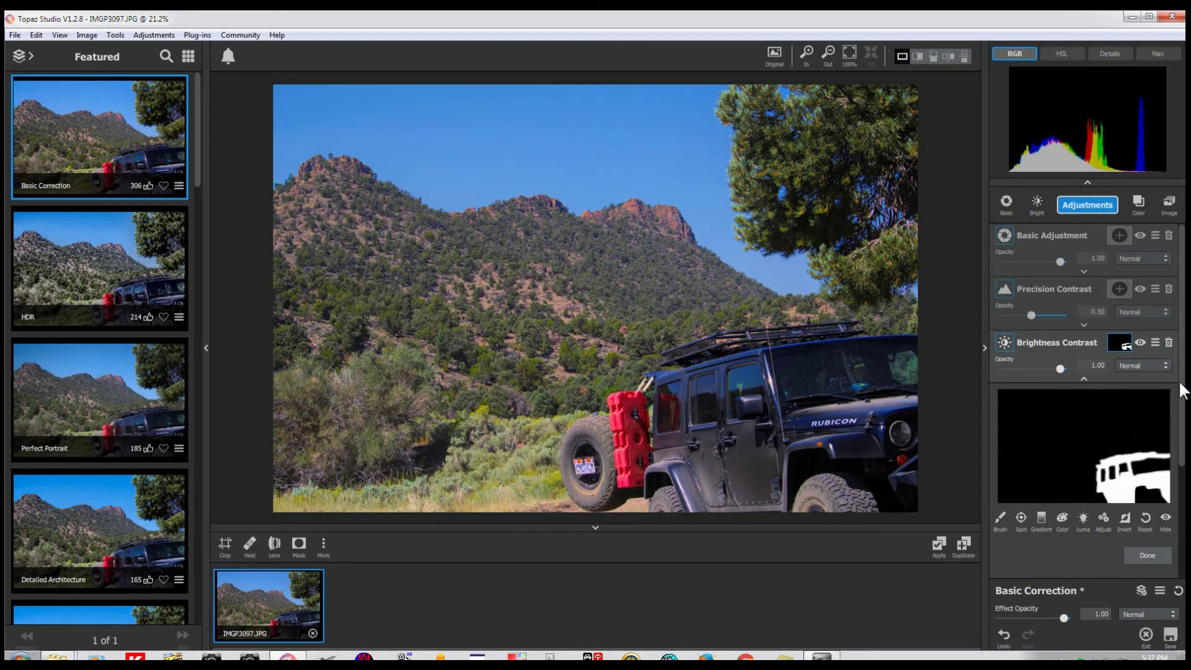
Set the masked Brightness Contrast adjustment's Saturation to 0.33 and compare the Jeep with the original photo
scroll(1182, 403, "down", 2)
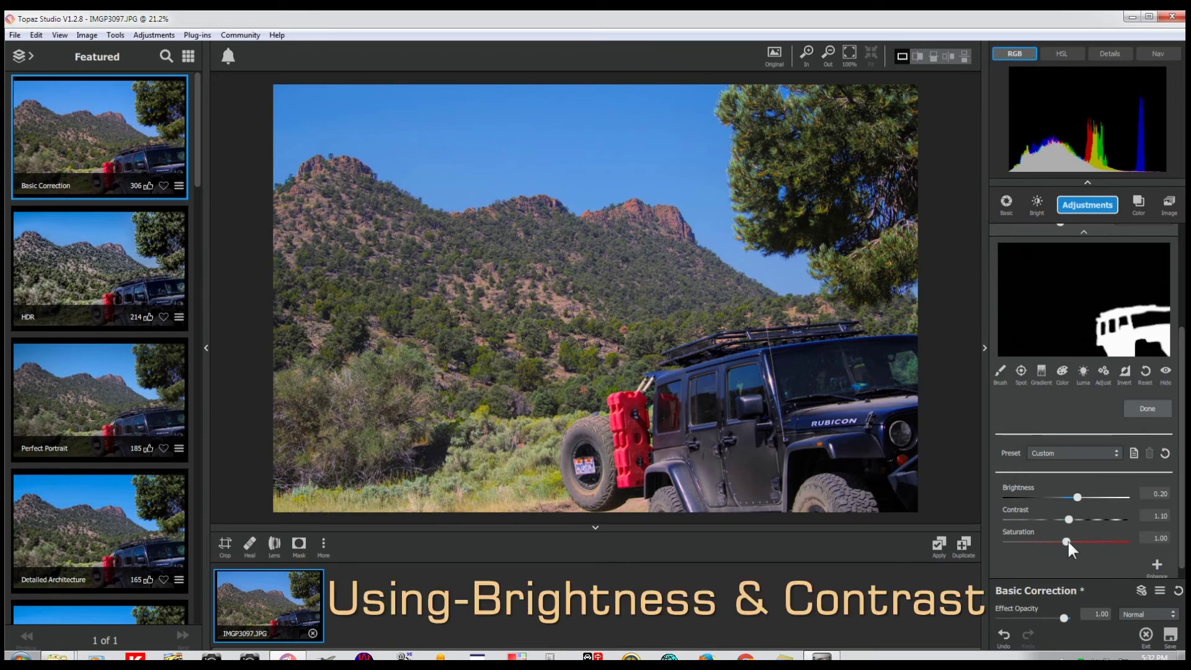
mouse_move(1067, 539)
left_mouse_down()
mouse_move(1030, 541)
mouse_move(1048, 542)
left_mouse_up()
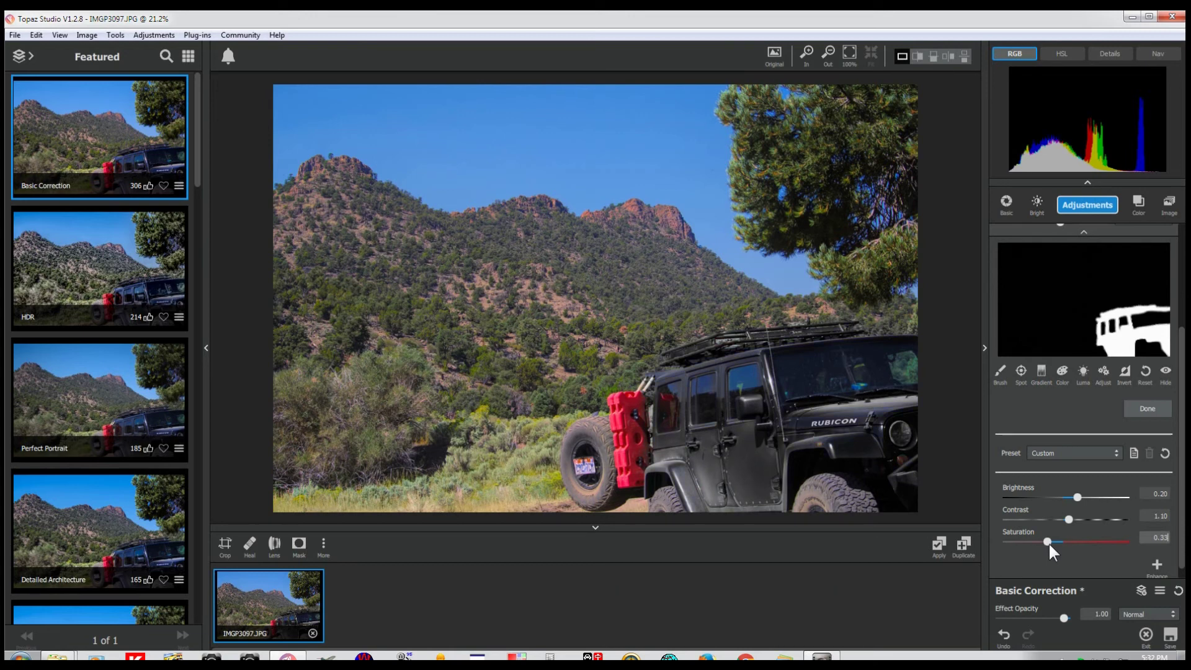
key("Tab")
left_click(929, 466)
left_click(930, 470)
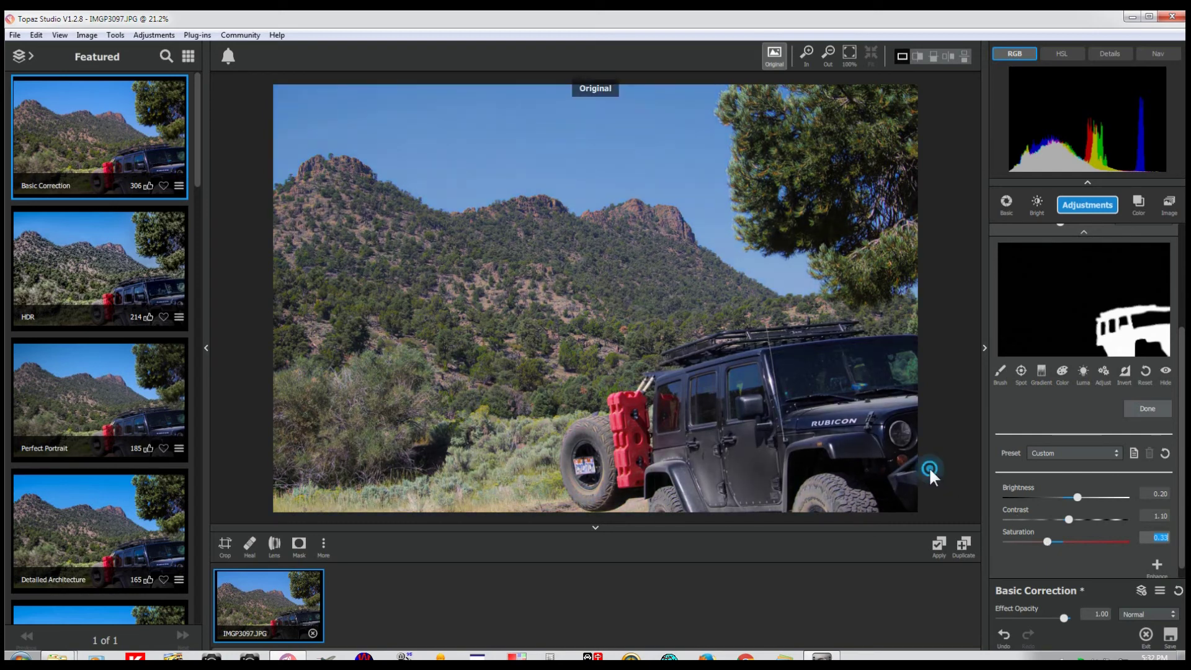
left_click(935, 471)
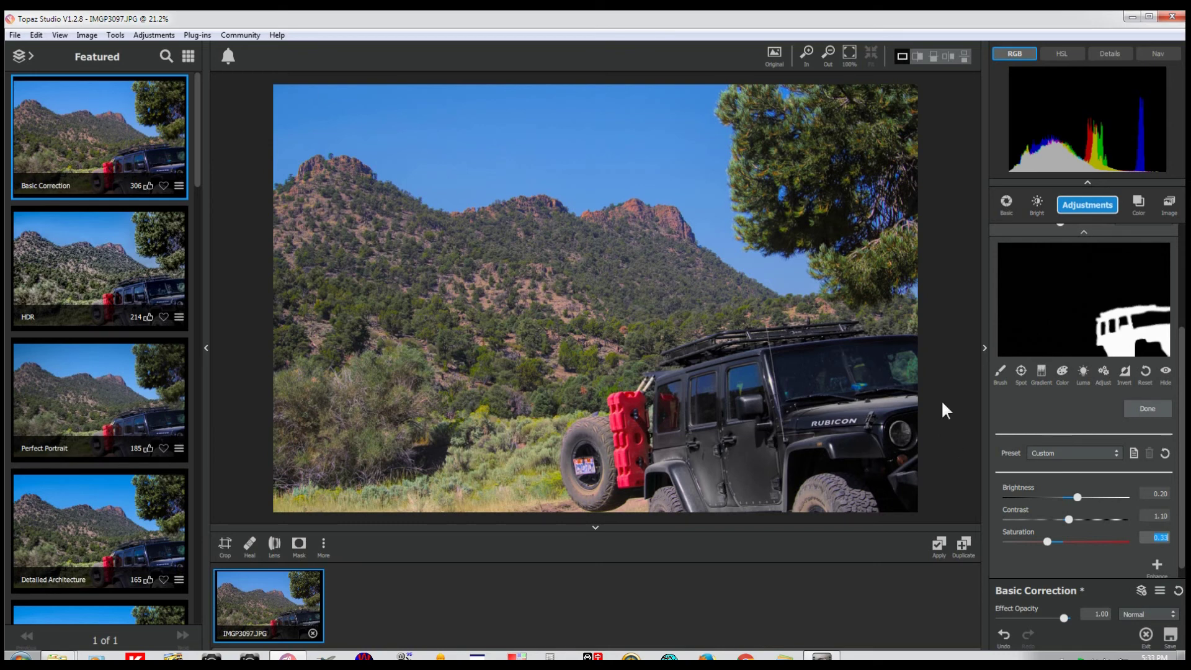
Finish editing the Brightness Contrast mask, collapse the adjustment's settings and compare the edit with the original photo
left_click(1149, 410)
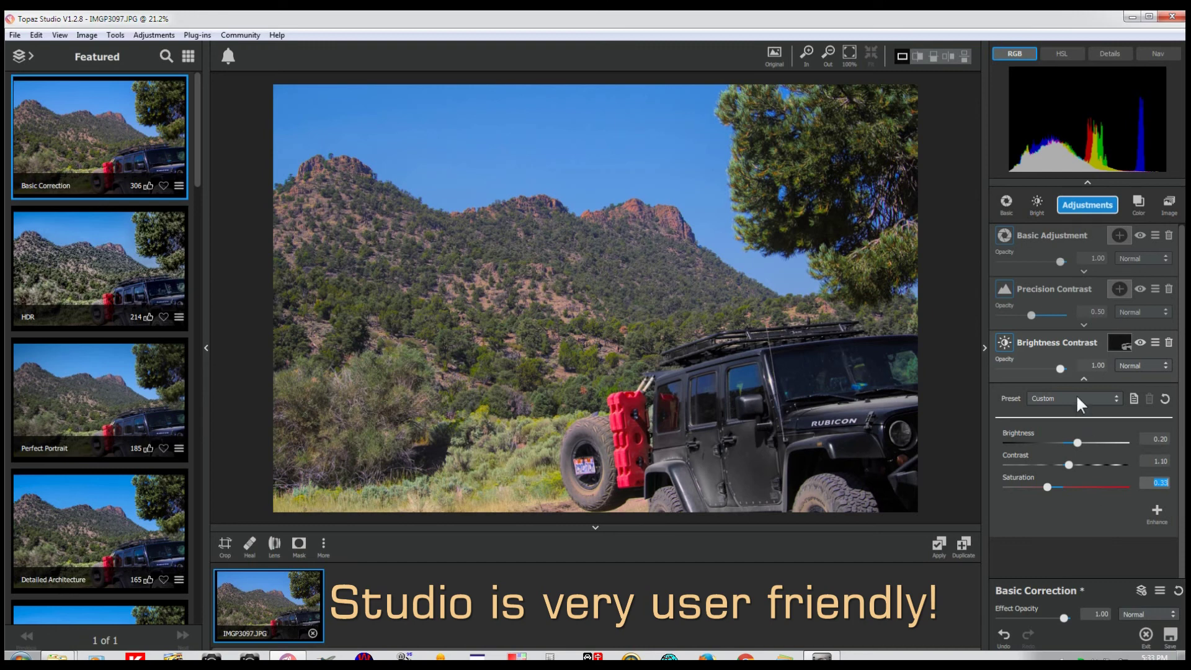
left_click(1084, 379)
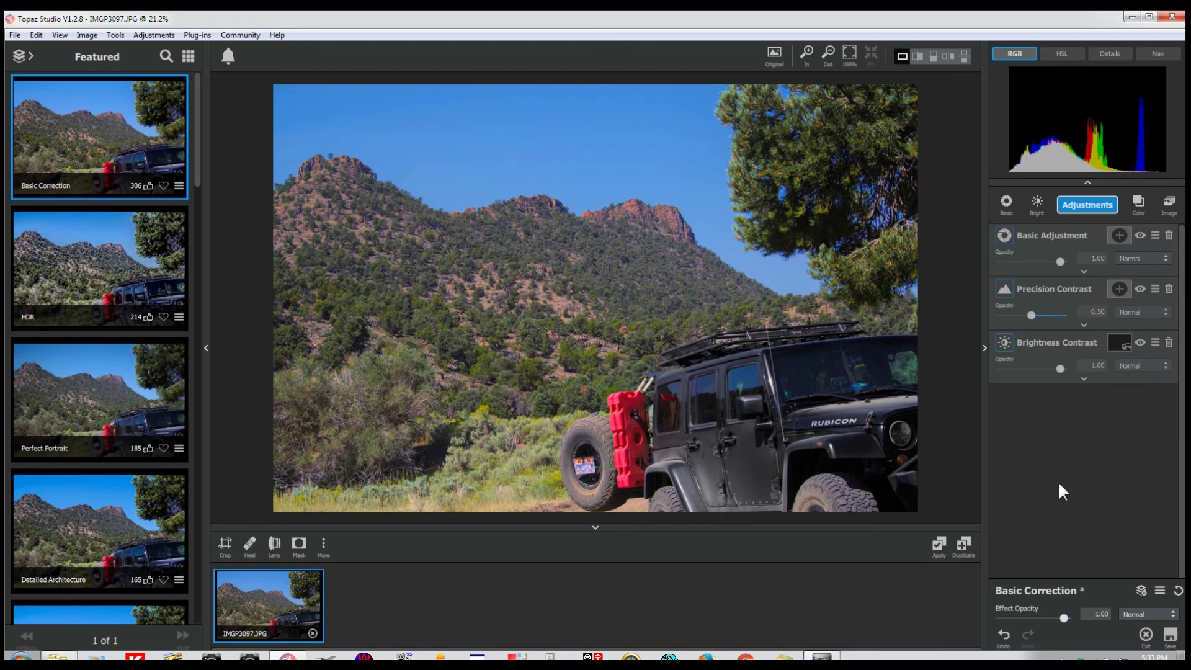
key("backslash")
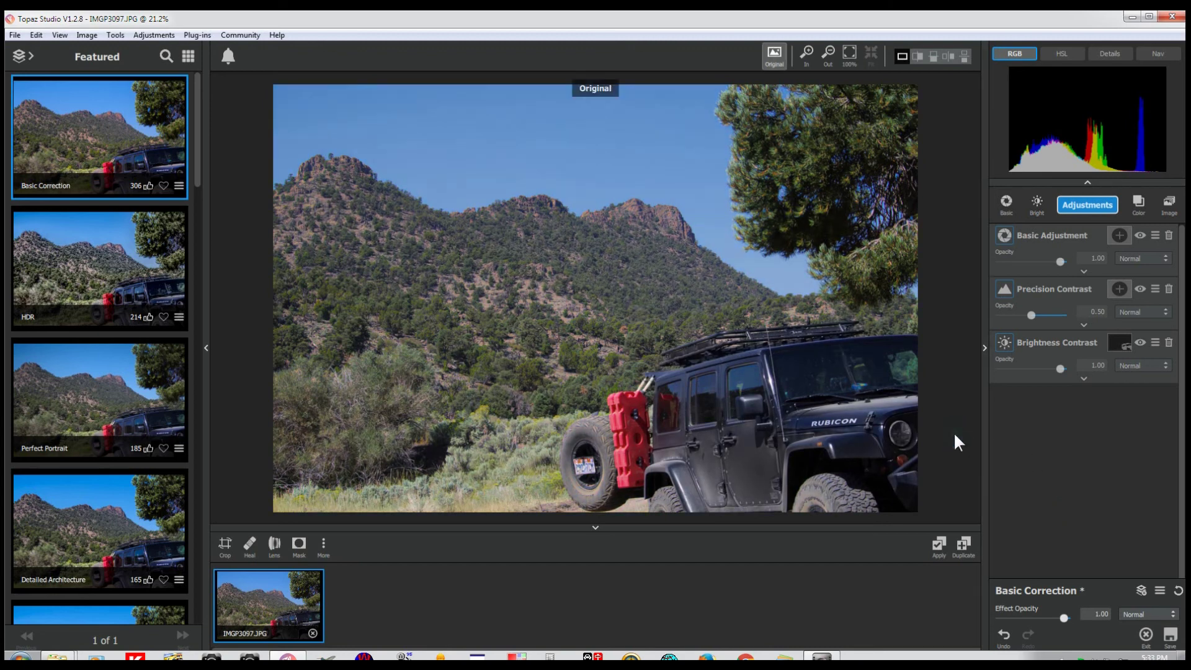